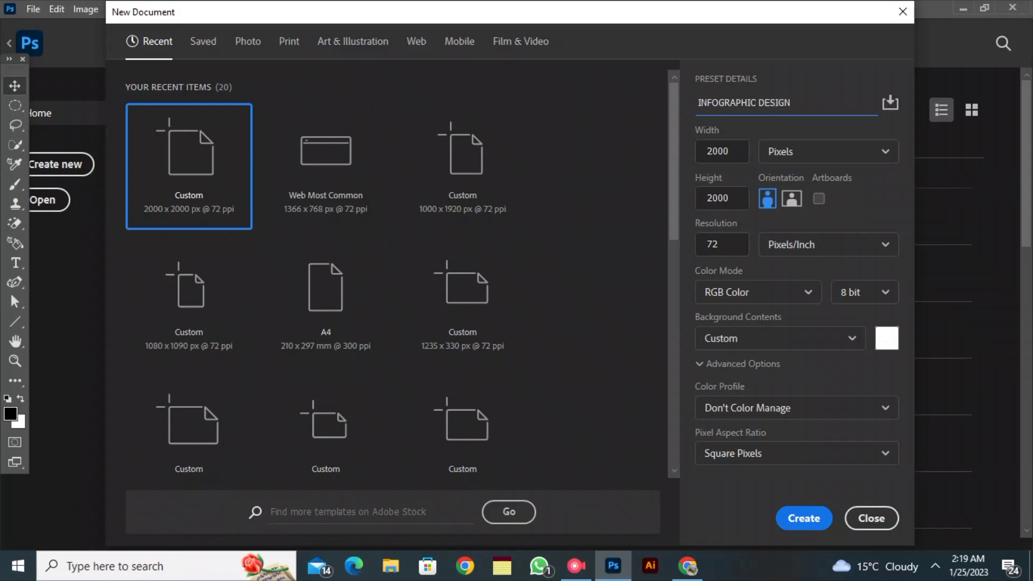
# Create the INFOGRAPHIC DESIGN document at 2000 x 2000 px and draw a rectangle about 2036 x 2064 px covering the canvas
pyautogui.click(804, 518)
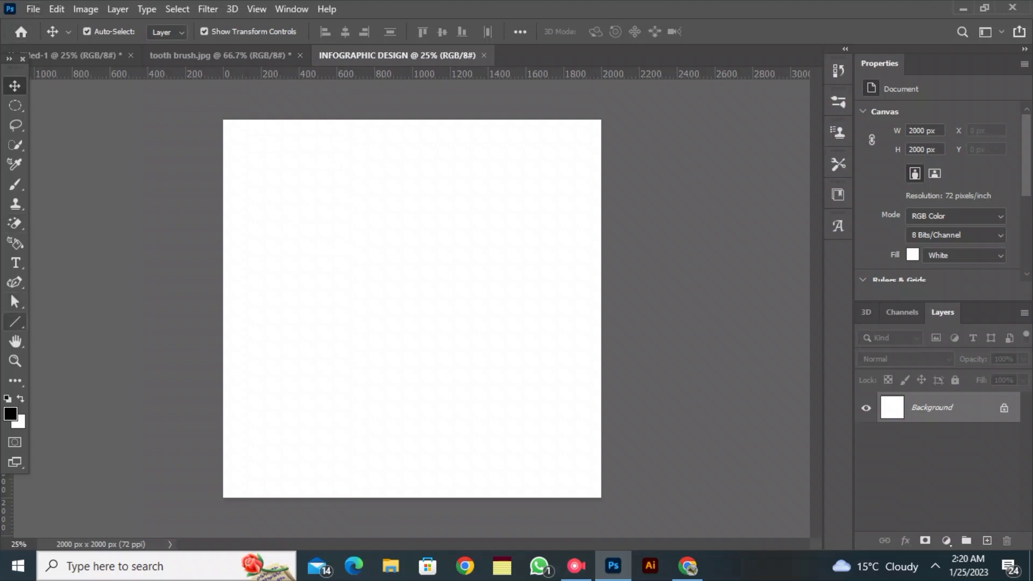
pyautogui.rightClick(15, 322)
pyautogui.click(49, 321)
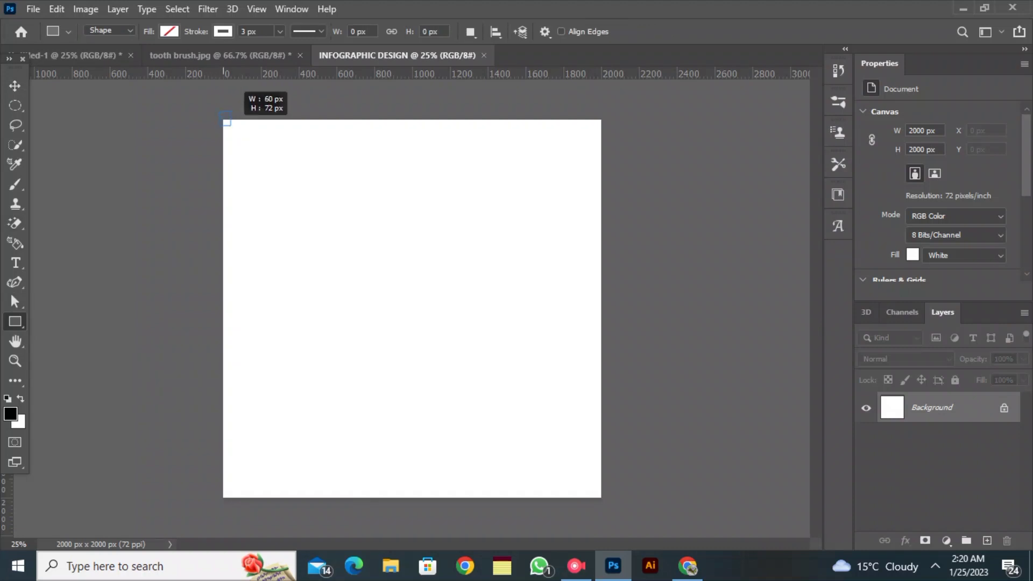
pyautogui.moveTo(232, 125); pyautogui.dragTo(605, 501)
# Fill the canvas-covering rectangle with light blue and set its stroke to 0 px
pyautogui.click(169, 31)
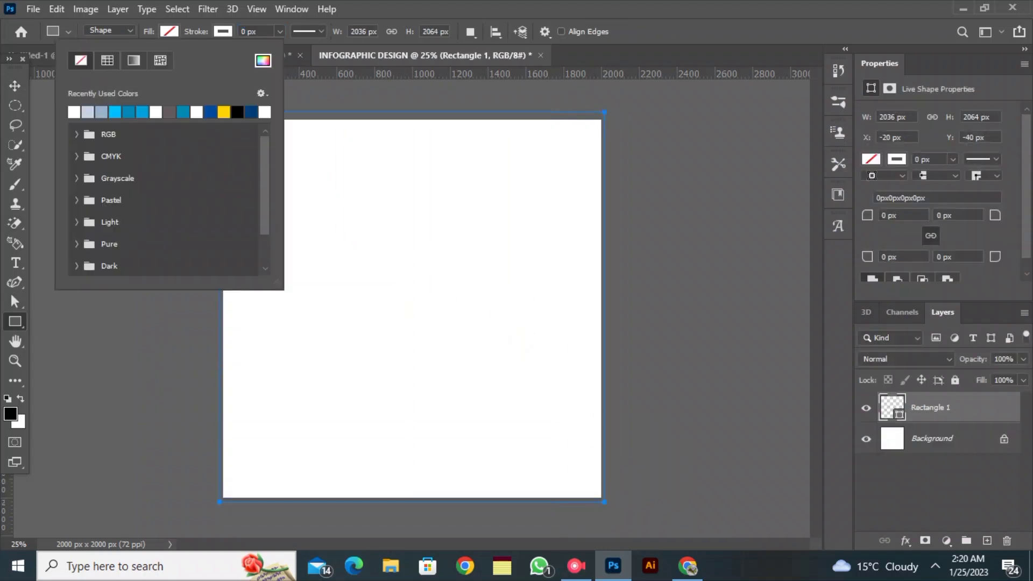
pyautogui.click(88, 112)
pyautogui.press('Return')
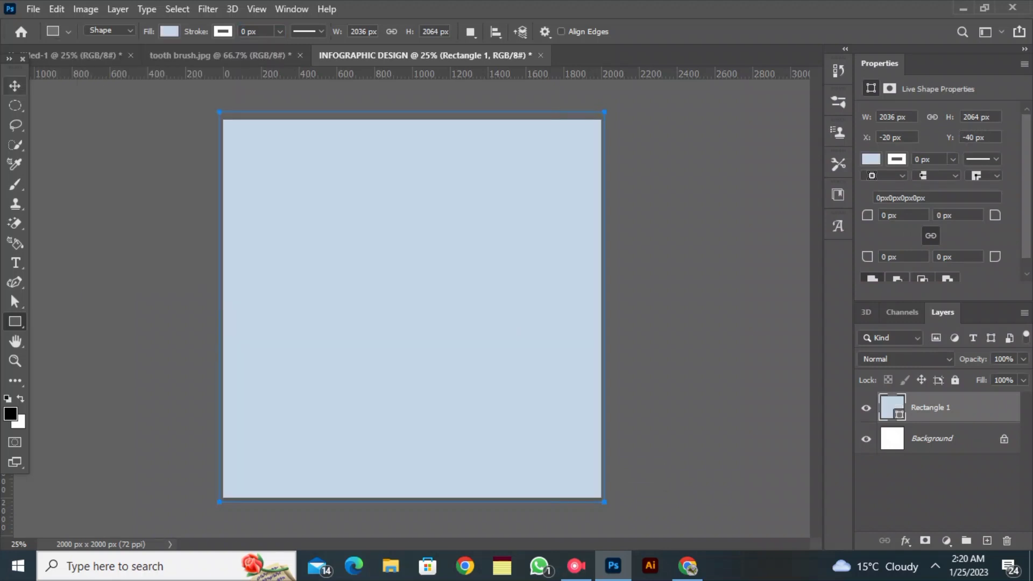
pyautogui.click(14, 86)
pyautogui.click(80, 92)
# Bring the selected toothbrush from tooth brush.jpg into INFOGRAPHIC DESIGN and enlarge it to about 183 x 1733 px
pyautogui.click(220, 55)
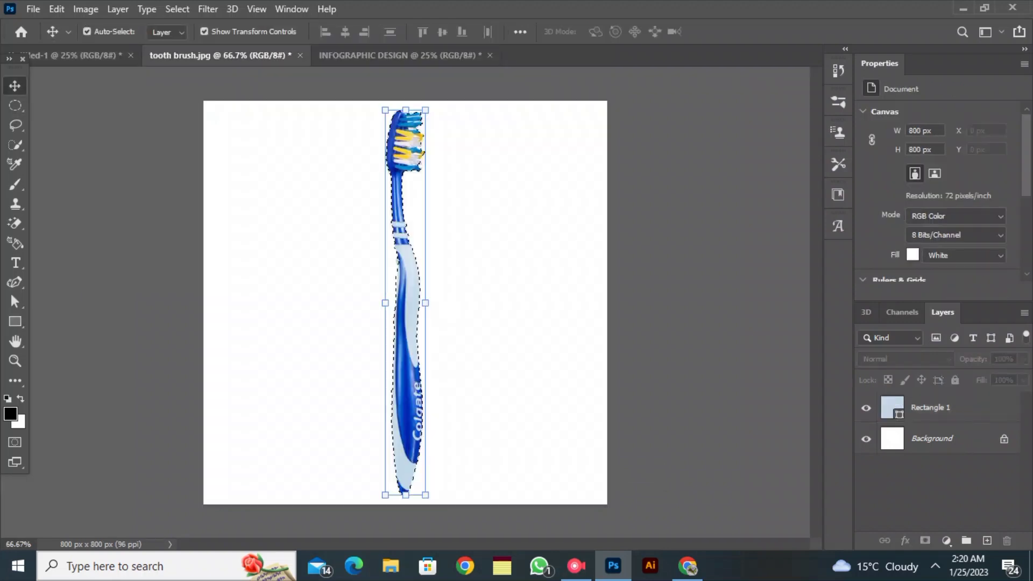
pyautogui.moveTo(413, 237); pyautogui.dragTo(315, 334)
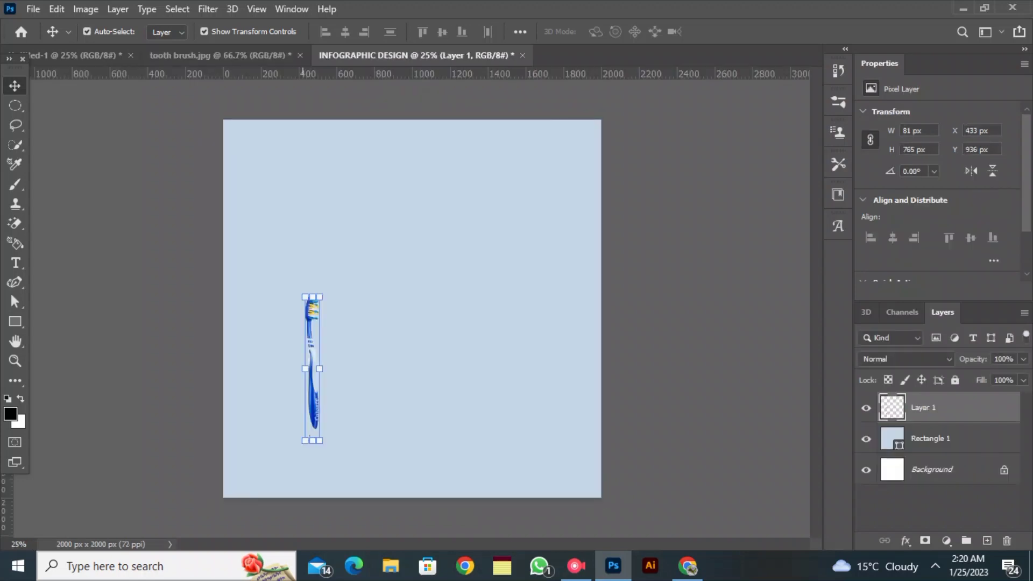
pyautogui.moveTo(312, 297); pyautogui.dragTo(312, 148)
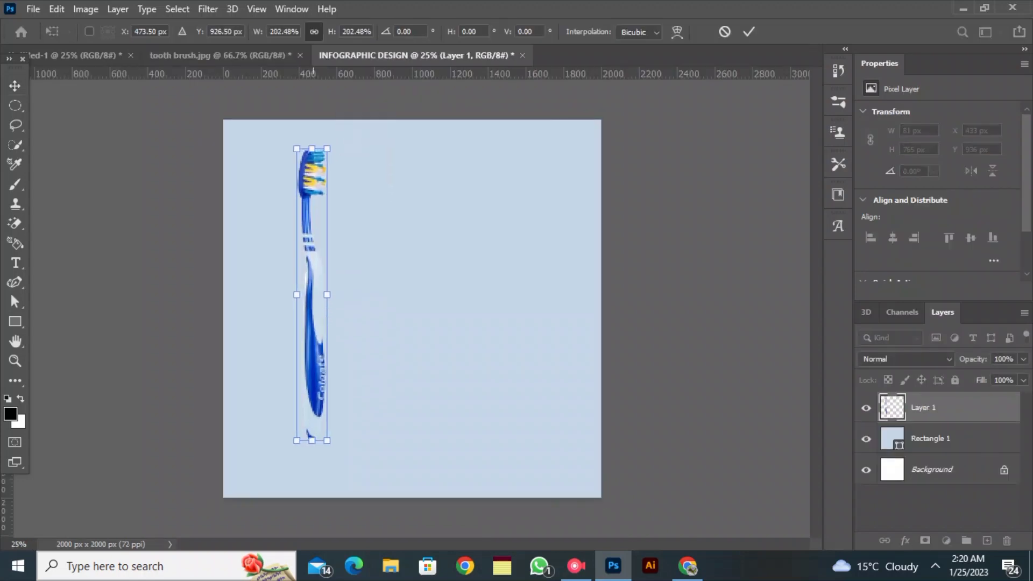
pyautogui.moveTo(312, 440); pyautogui.dragTo(312, 471)
pyautogui.moveTo(314, 398); pyautogui.dragTo(308, 406)
pyautogui.click(749, 31)
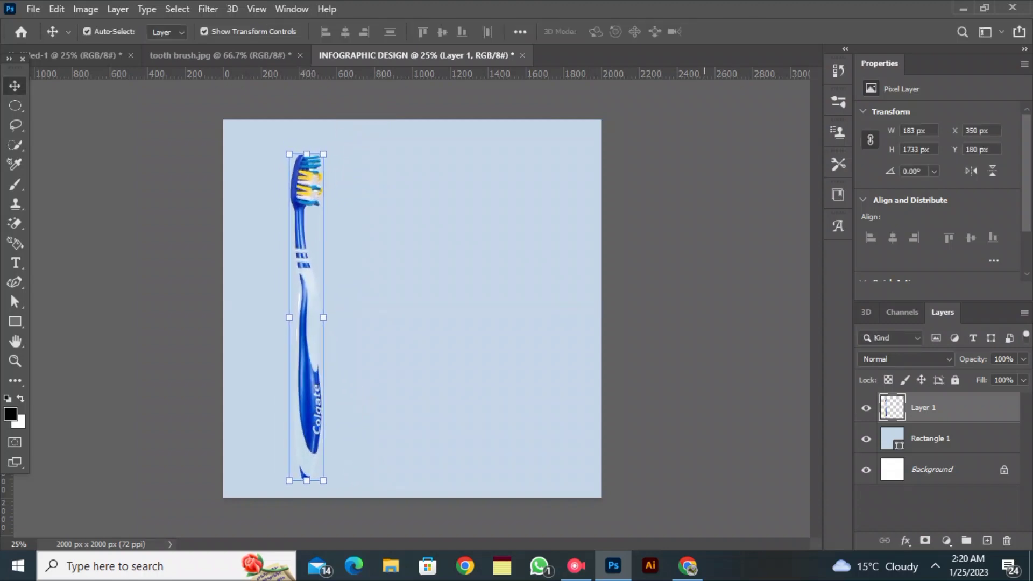
# Reposition the toothbrush to about X 294 px, Y 134 px on the canvas
pyautogui.click(699, 226)
pyautogui.moveTo(310, 335); pyautogui.dragTo(300, 326)
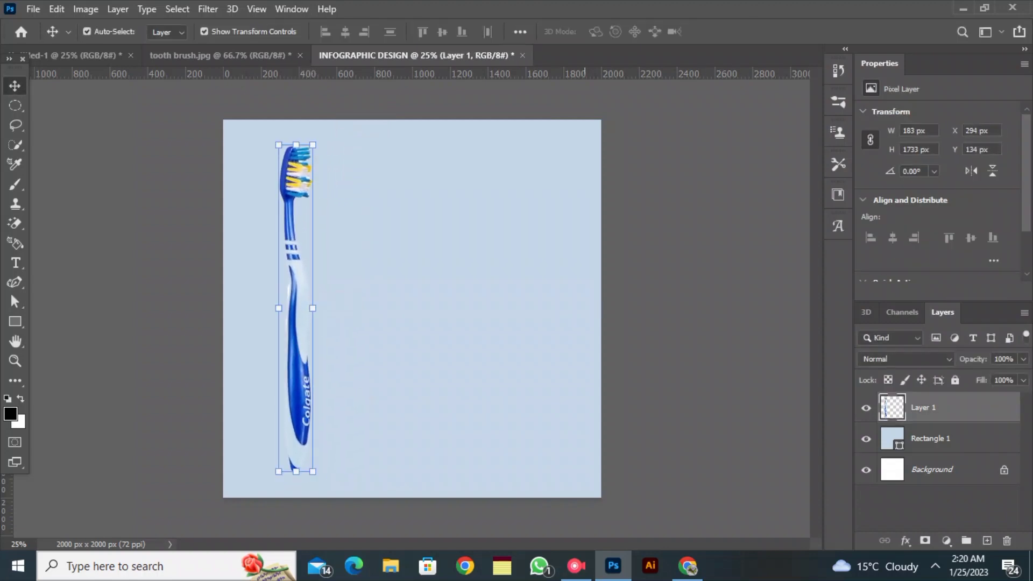
pyautogui.click(683, 269)
# Select the toothbrush head with an elliptical marquee and copy it from Layer 1 onto its own layer
pyautogui.click(15, 105)
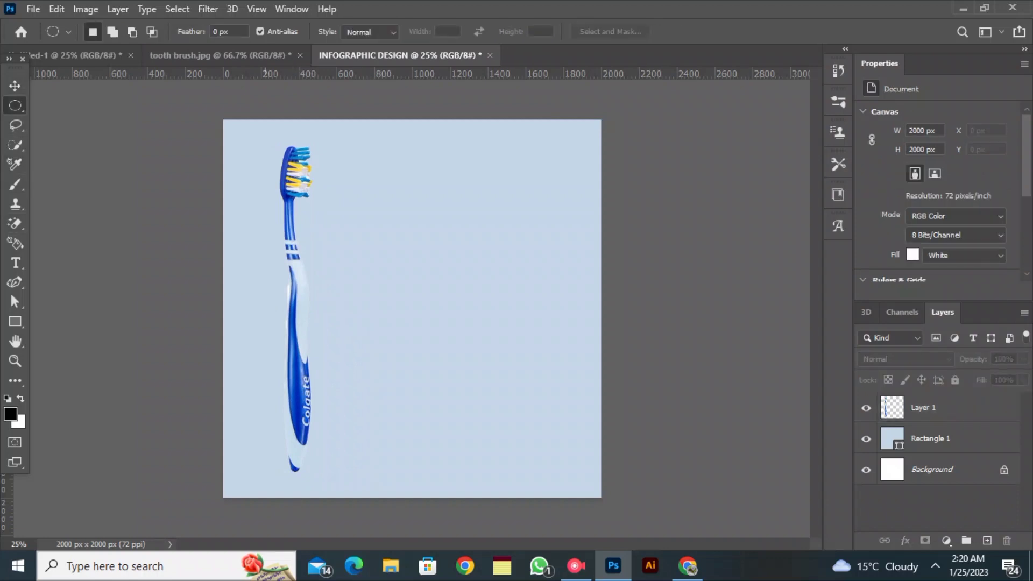
pyautogui.moveTo(265, 141); pyautogui.dragTo(324, 207)
pyautogui.moveTo(242, 140)
pyautogui.mouseDown()
pyautogui.moveTo(342, 220)
pyautogui.moveTo(302, 186)
pyautogui.moveTo(280, 186)
pyautogui.moveTo(327, 202)
pyautogui.moveTo(296, 171)
pyautogui.mouseUp()
pyautogui.click(939, 408)
pyautogui.hotkey('ctrl', 'j')
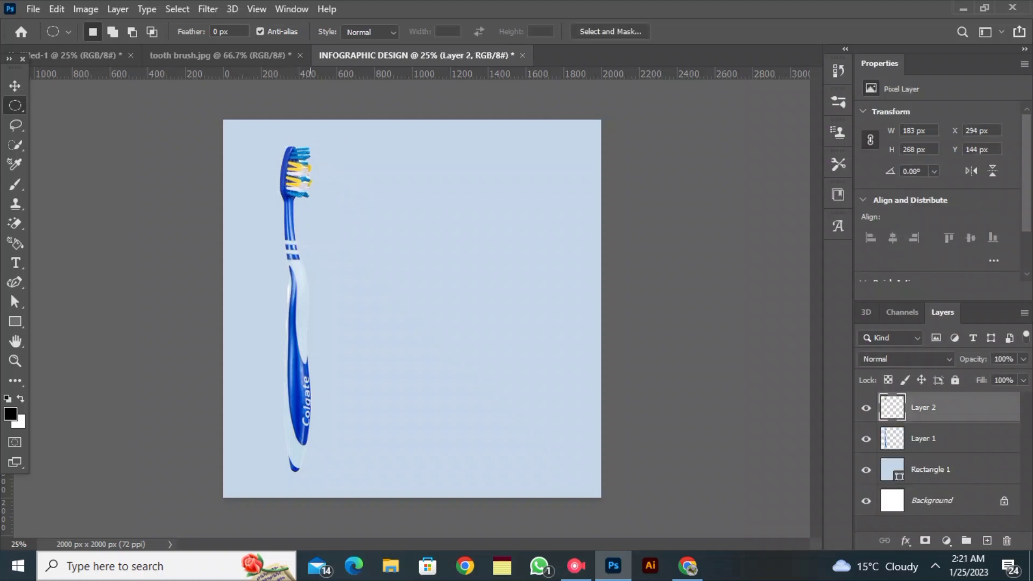
# Copy a circular selection, about 248 x 244 px, of the toothbrush below the neck stripes from Layer 1 to a new layer
pyautogui.moveTo(284, 259)
pyautogui.mouseDown()
pyautogui.moveTo(331, 304)
pyautogui.moveTo(299, 281)
pyautogui.mouseUp()
pyautogui.click(937, 438)
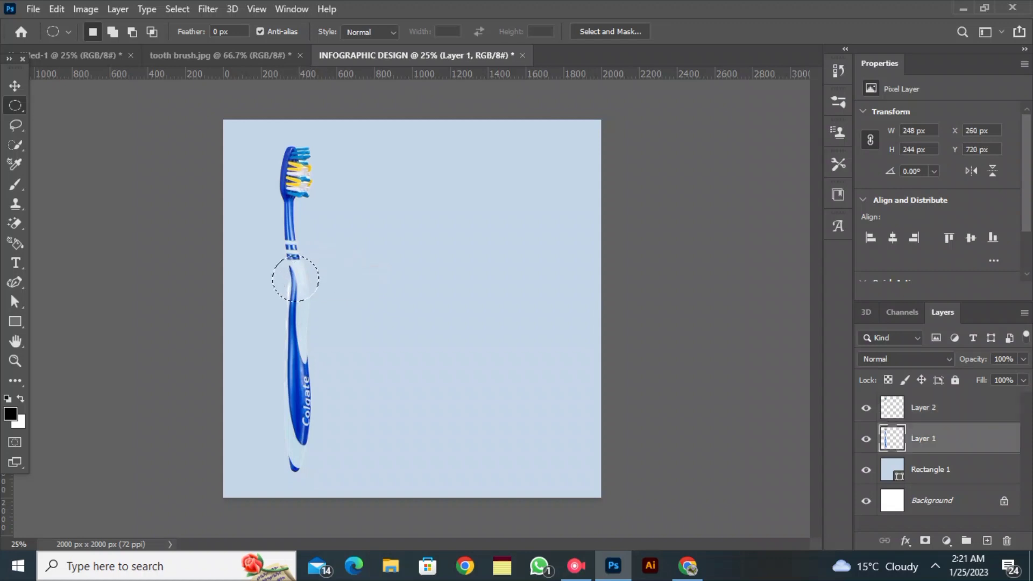
pyautogui.hotkey('ctrl', 'j')
# Copy an elliptical section of the lower handle around the Colgate lettering from Layer 1 to a new layer
pyautogui.moveTo(271, 358)
pyautogui.mouseDown()
pyautogui.moveTo(299, 409)
pyautogui.moveTo(317, 407)
pyautogui.mouseUp()
pyautogui.moveTo(298, 387); pyautogui.dragTo(305, 427)
pyautogui.click(937, 470)
pyautogui.hotkey('ctrl', 'j')
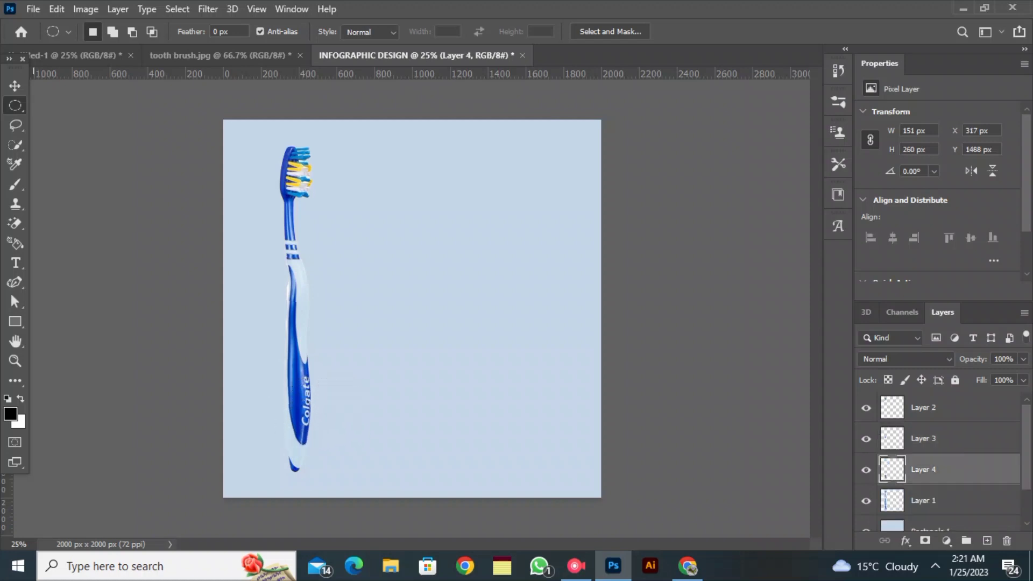
# Move the copied head, neck and handle pieces into a column to the right of the full toothbrush
pyautogui.press('v')
pyautogui.moveTo(307, 152); pyautogui.dragTo(415, 156)
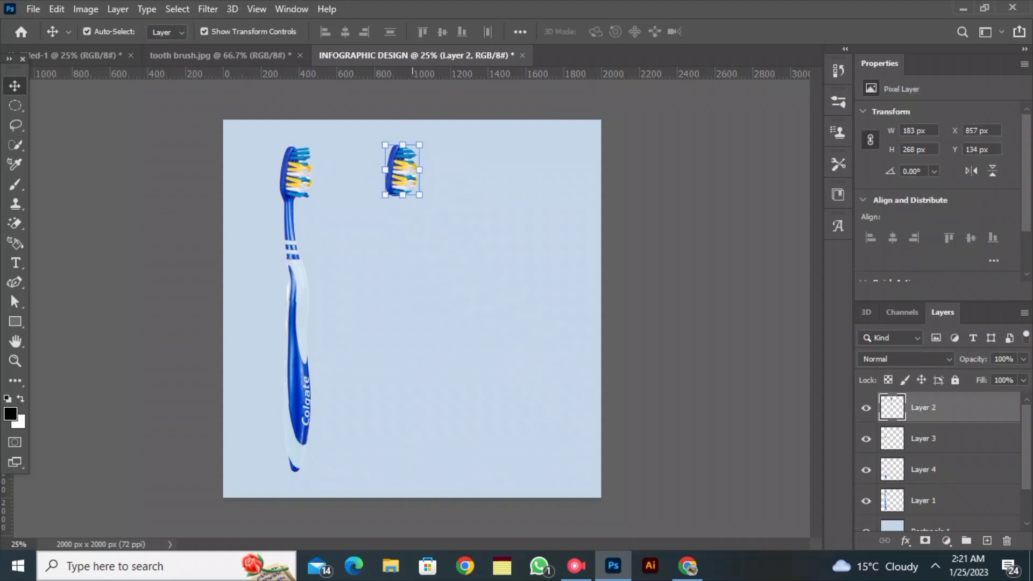
pyautogui.moveTo(293, 253); pyautogui.dragTo(415, 240)
pyautogui.moveTo(306, 399); pyautogui.dragTo(410, 408)
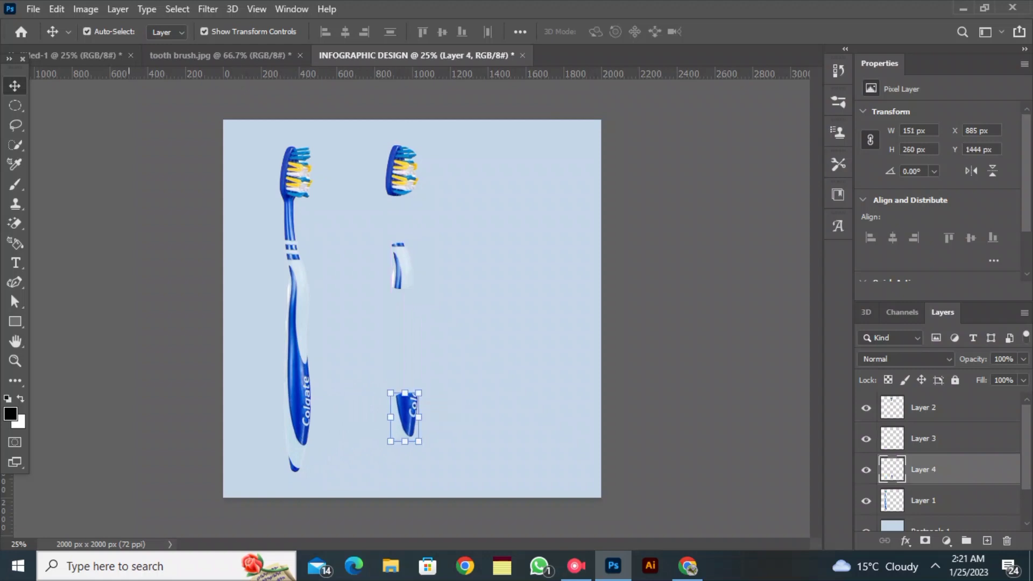
pyautogui.click(64, 355)
# Draw an ellipse about 388 x 364 px beside the brush head piece, with light blue fill and 0 px stroke
pyautogui.rightClick(15, 321)
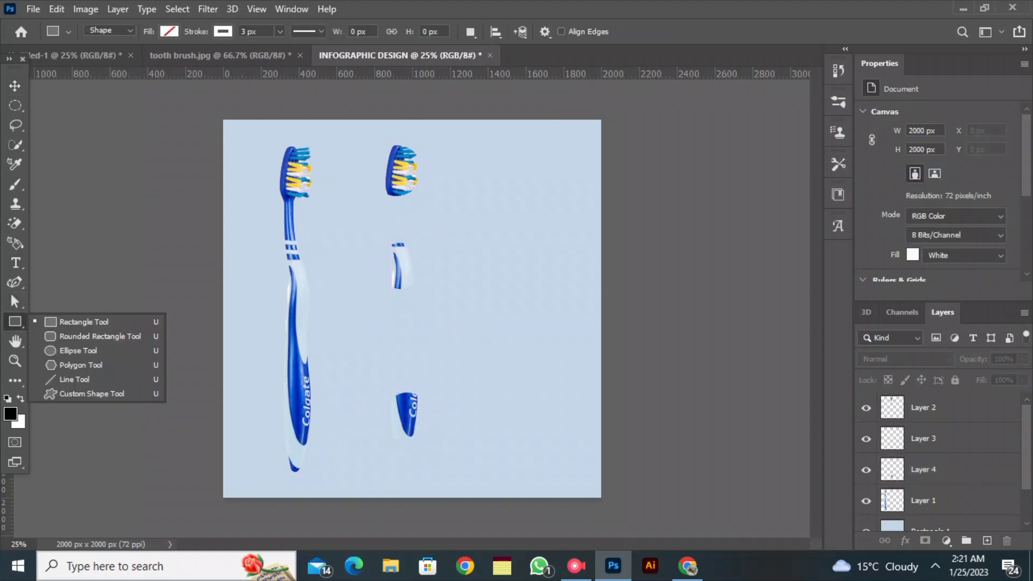
pyautogui.click(81, 353)
pyautogui.moveTo(334, 156); pyautogui.dragTo(408, 226)
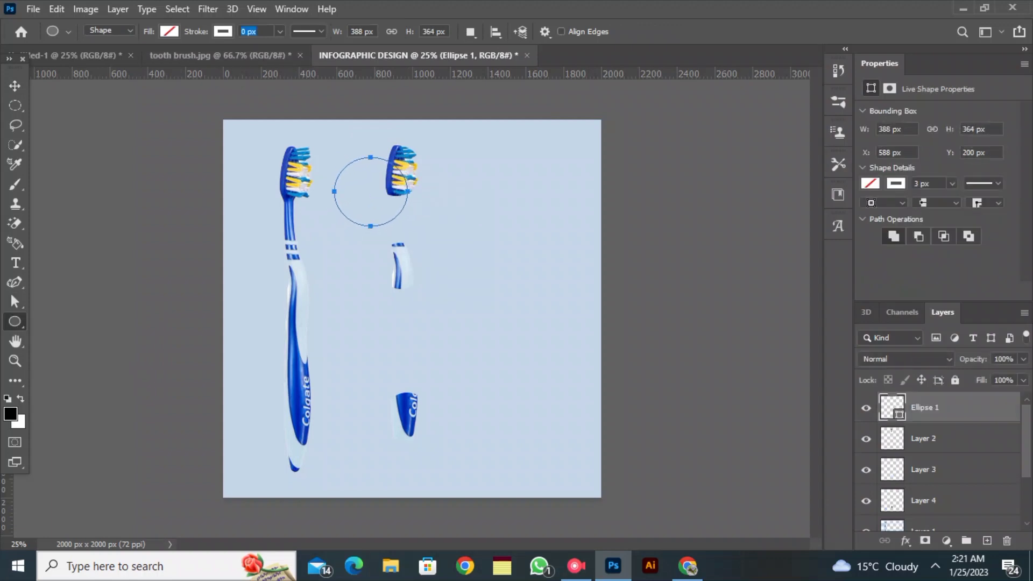
pyautogui.click(169, 31)
pyautogui.click(263, 61)
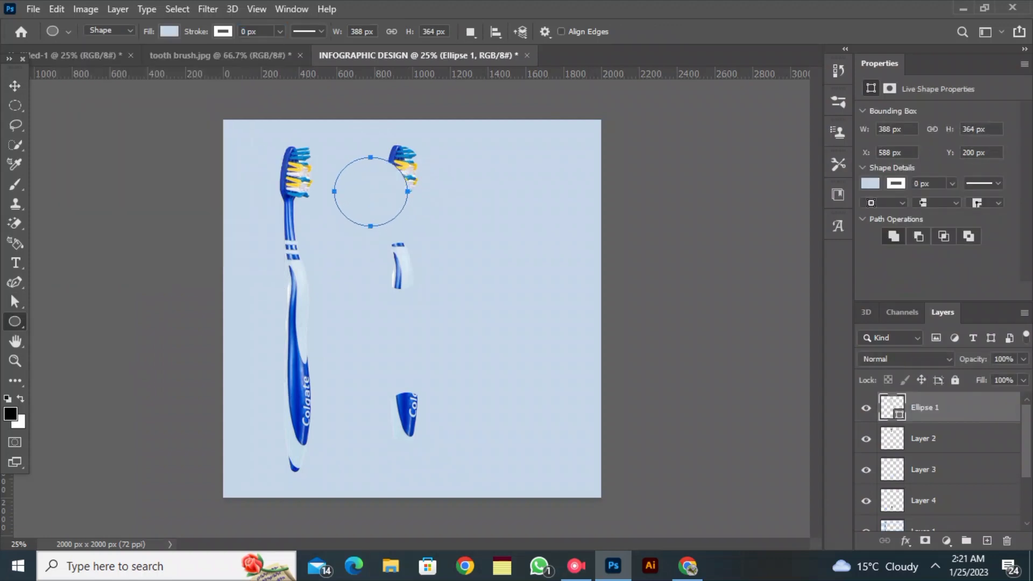
# Center the ellipse over the head piece, duplicate it twice, and place the copies over the neck and handle pieces
pyautogui.click(14, 87)
pyautogui.moveTo(380, 201); pyautogui.dragTo(415, 179)
pyautogui.moveTo(947, 415); pyautogui.dragTo(988, 540)
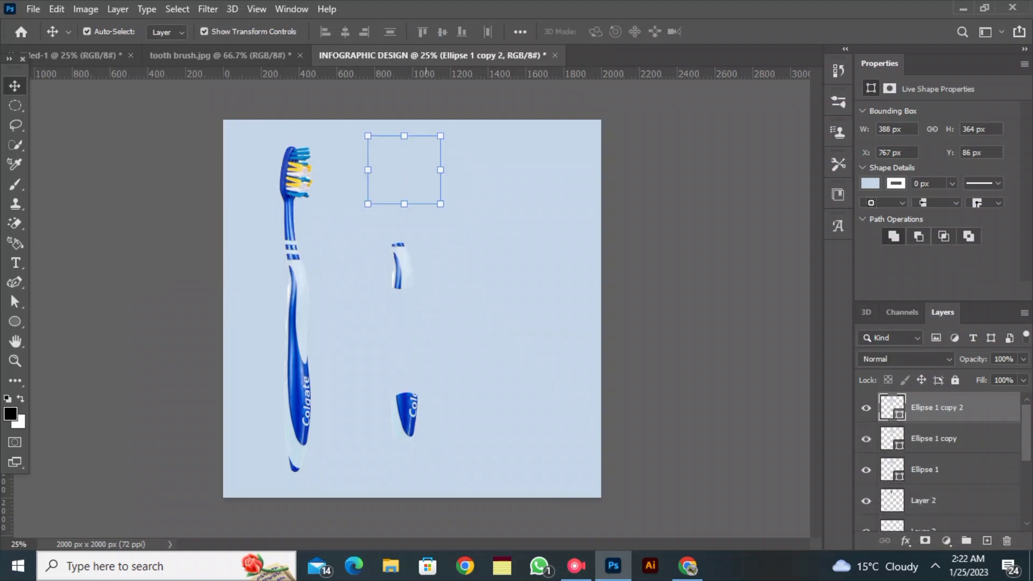
pyautogui.moveTo(404, 169); pyautogui.dragTo(402, 265)
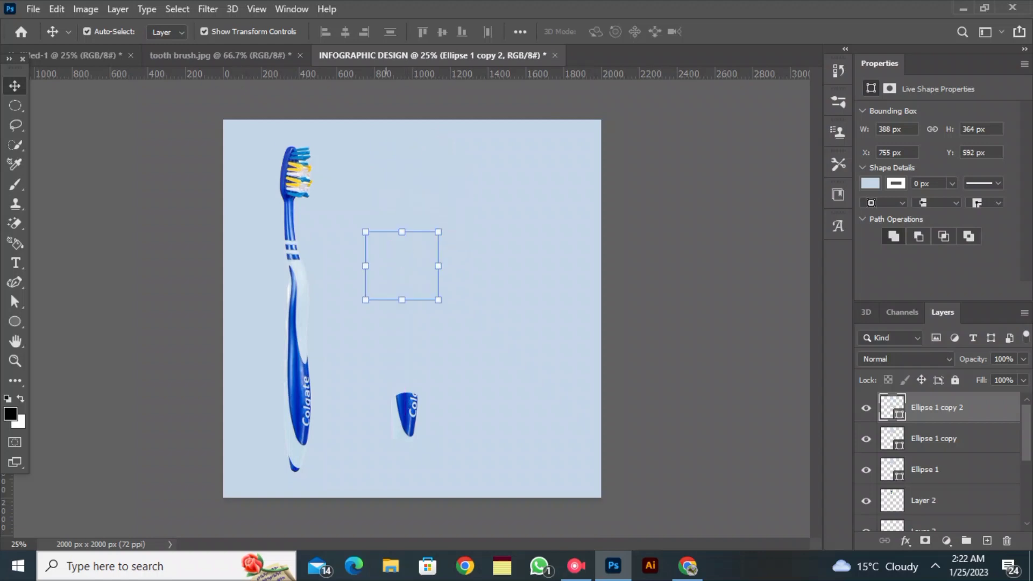
pyautogui.moveTo(404, 170); pyautogui.dragTo(411, 408)
# Reorder the layers so Ellipse 1 copy sits directly beneath Layer 4 and Layer 3 sits above Layer 2
pyautogui.scroll(-1, 947, 457)
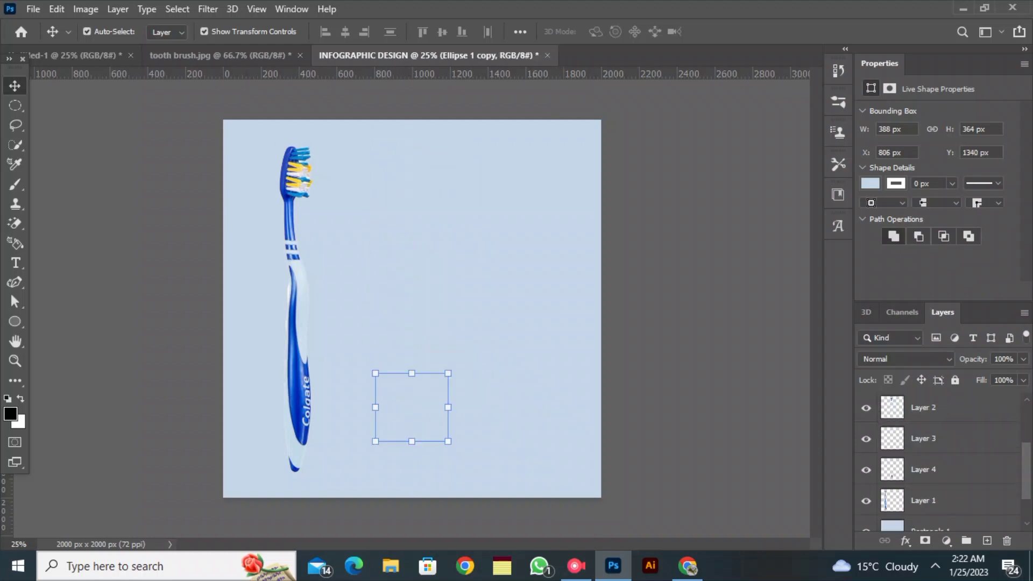
pyautogui.scroll(-1, 945, 462)
pyautogui.click(946, 485)
pyautogui.scroll(5, 945, 482)
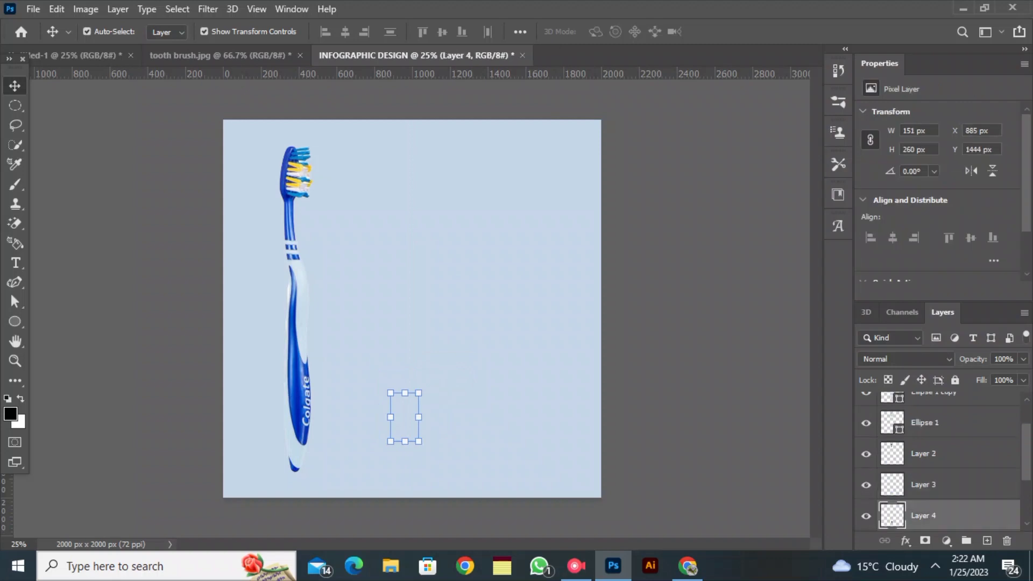
pyautogui.click(945, 408)
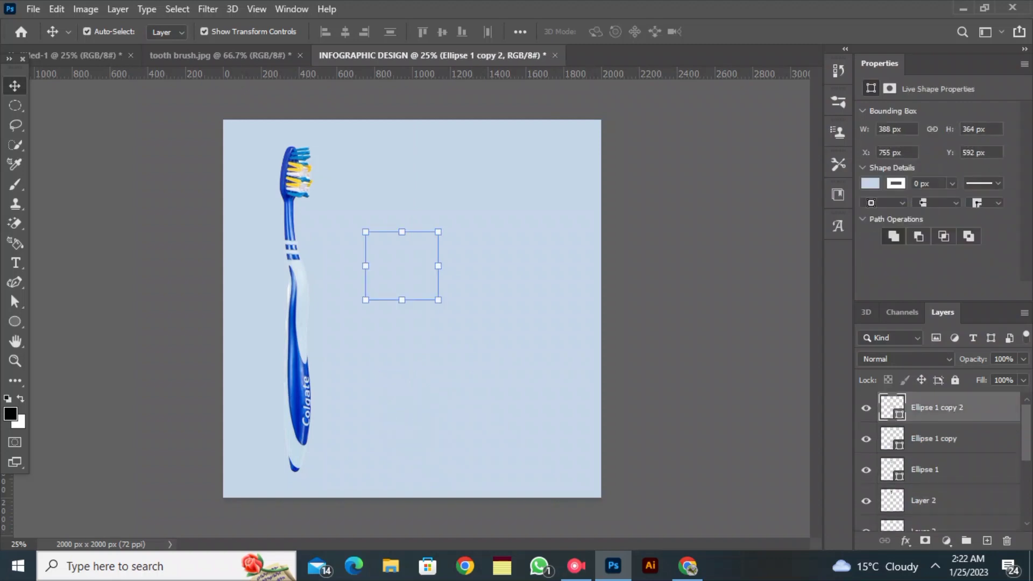
pyautogui.click(945, 439)
pyautogui.scroll(-1, 946, 469)
pyautogui.moveTo(945, 530); pyautogui.dragTo(945, 499)
pyautogui.scroll(-1, 946, 457)
pyautogui.scroll(4, 946, 436)
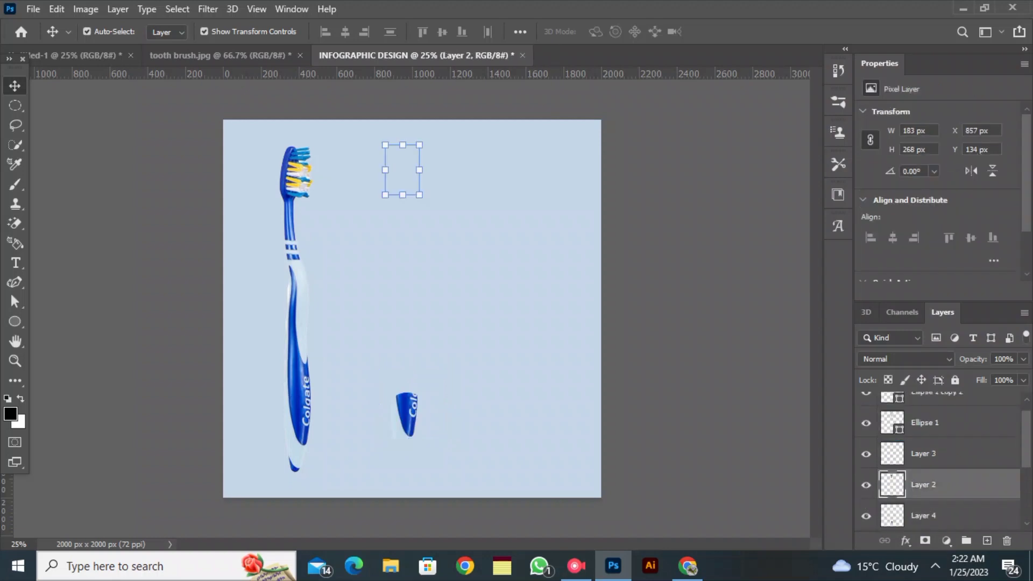
# Move the Ellipse 1 layer directly beneath Layer 2, behind the brush head piece
pyautogui.scroll(-1, 945, 457)
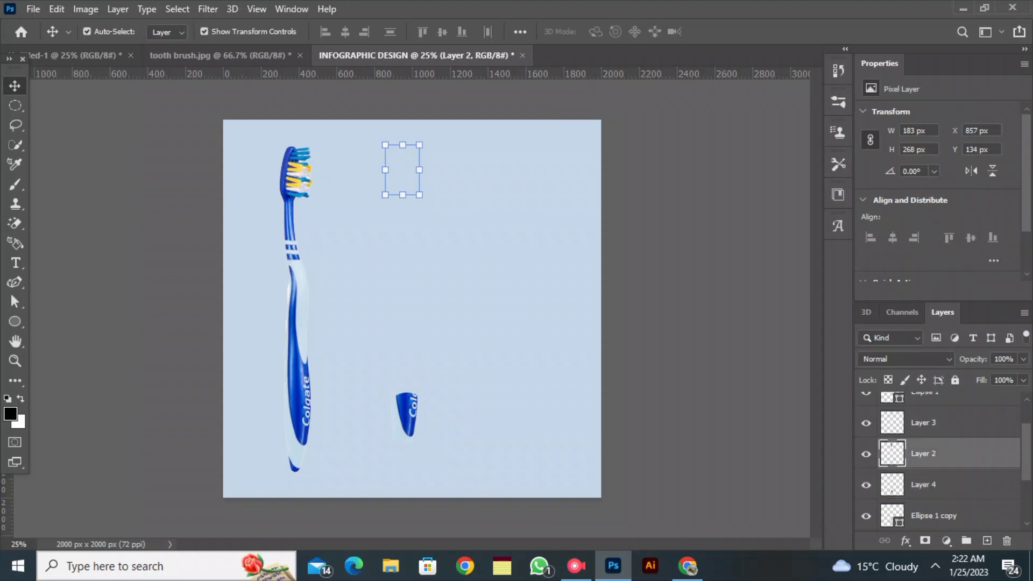
pyautogui.scroll(1, 946, 458)
pyautogui.moveTo(946, 423); pyautogui.dragTo(945, 499)
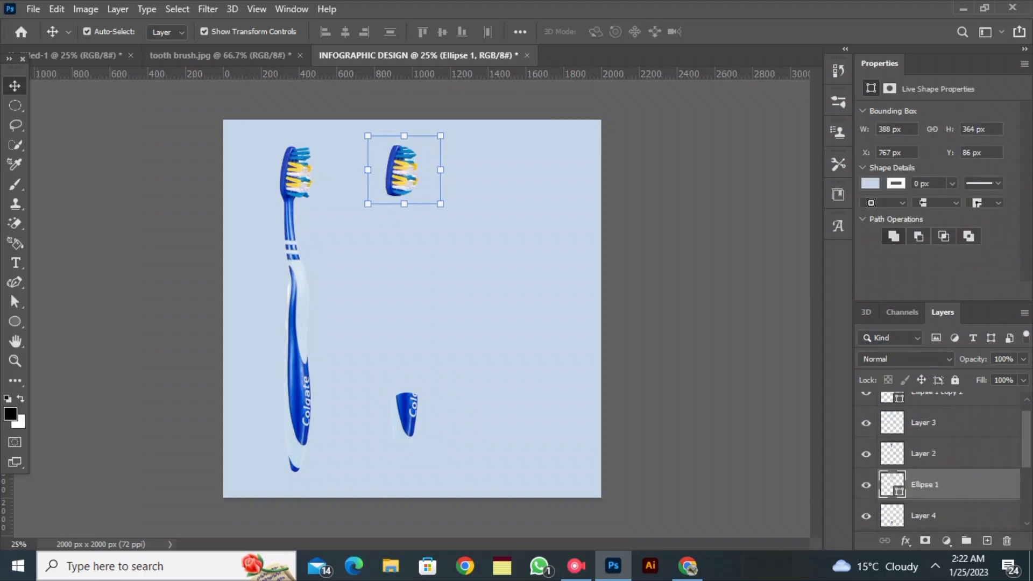
# Move the Ellipse 1 copy 2 layer beneath Layer 3 and shift that ellipse horizontally to about X 767 px
pyautogui.click(945, 516)
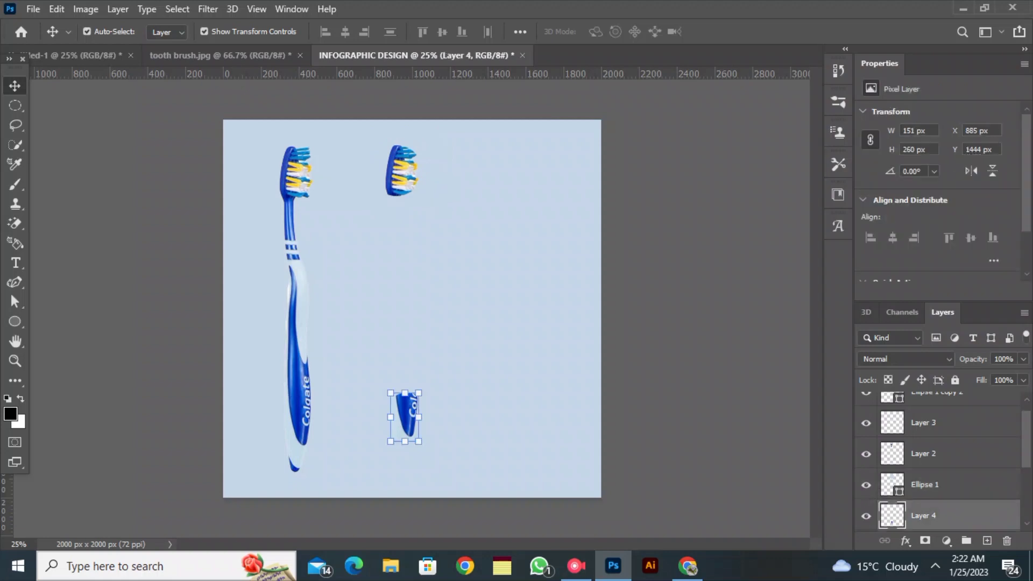
pyautogui.click(945, 485)
pyautogui.click(946, 454)
pyautogui.scroll(-2, 946, 457)
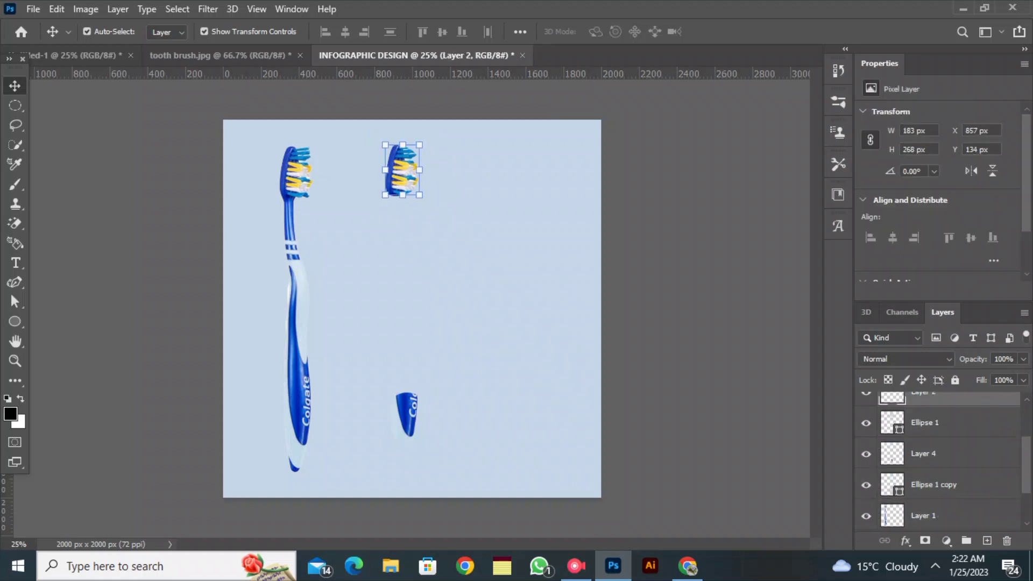
pyautogui.click(945, 485)
pyautogui.scroll(1, 946, 485)
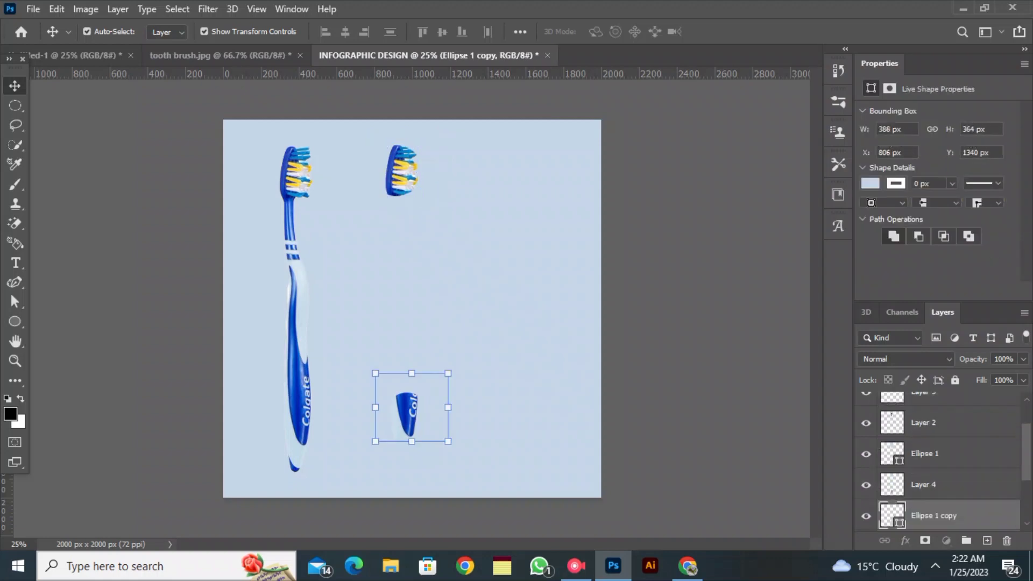
pyautogui.click(946, 453)
pyautogui.scroll(2, 945, 453)
pyautogui.moveTo(946, 409); pyautogui.dragTo(946, 452)
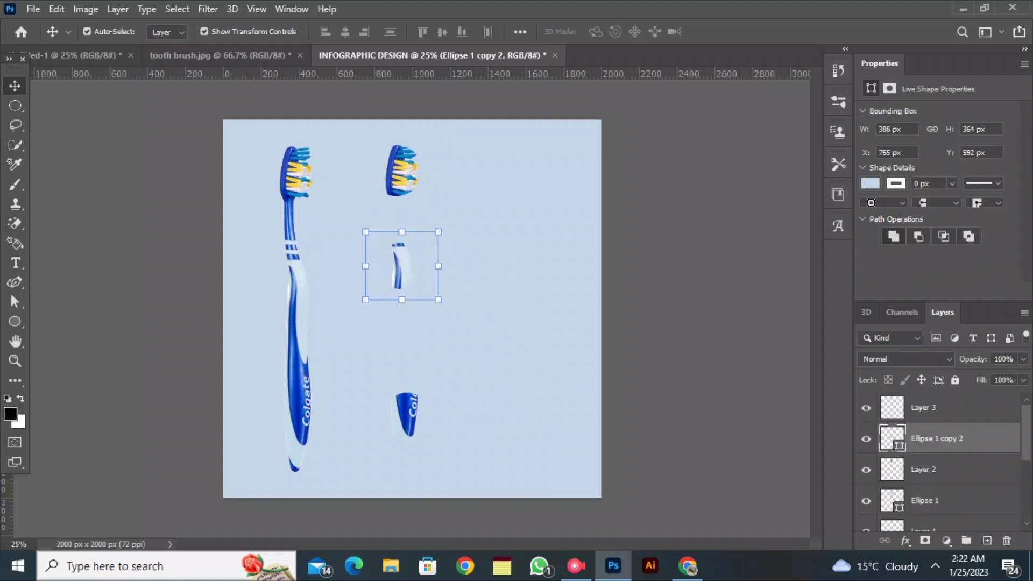
pyautogui.moveTo(429, 257); pyautogui.dragTo(427, 257)
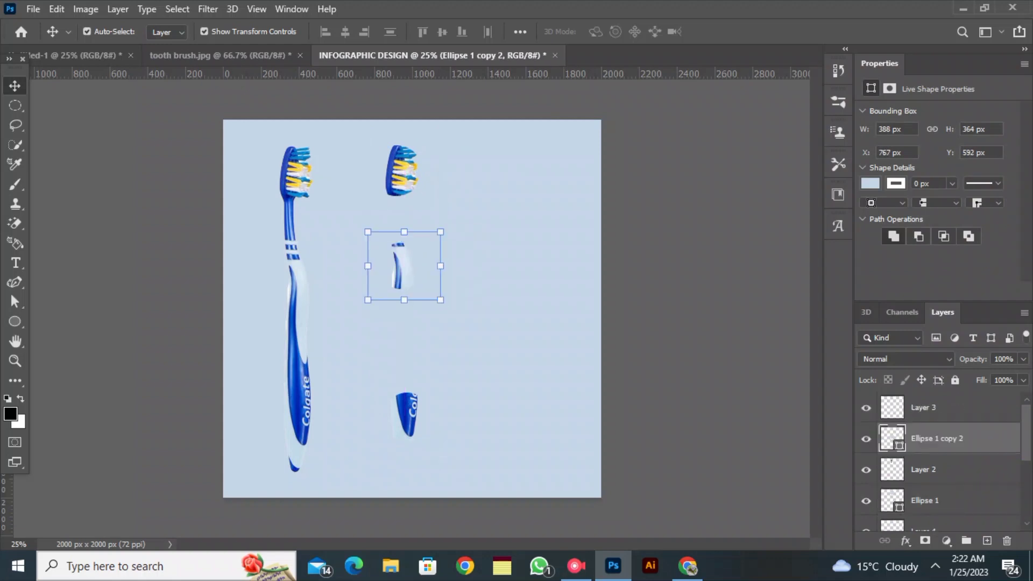
# Give the ellipses behind the neck piece and the brush head piece a white 7 px stroke
pyautogui.click(15, 321)
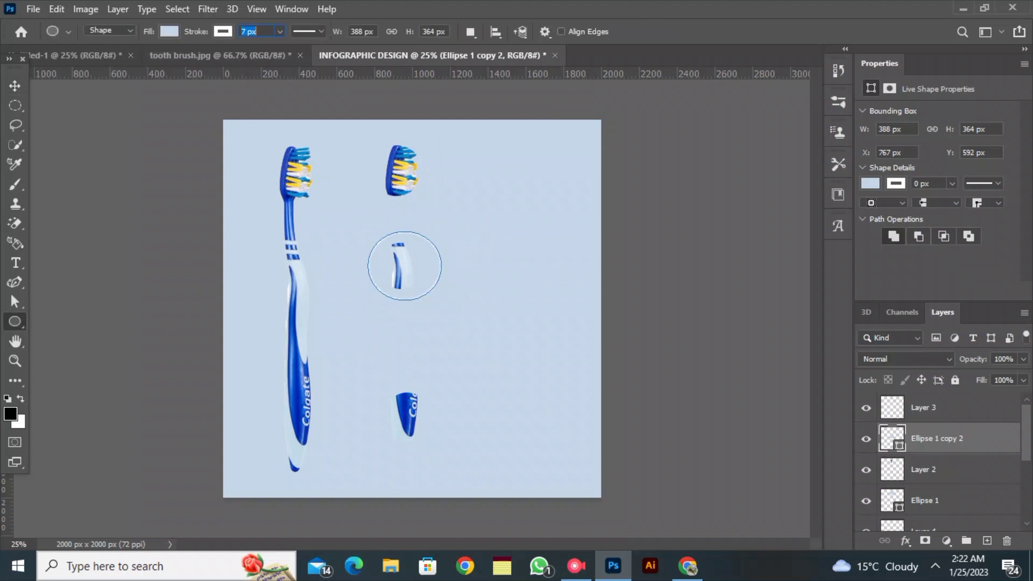
pyautogui.click(15, 86)
pyautogui.click(362, 180)
pyautogui.click(378, 175)
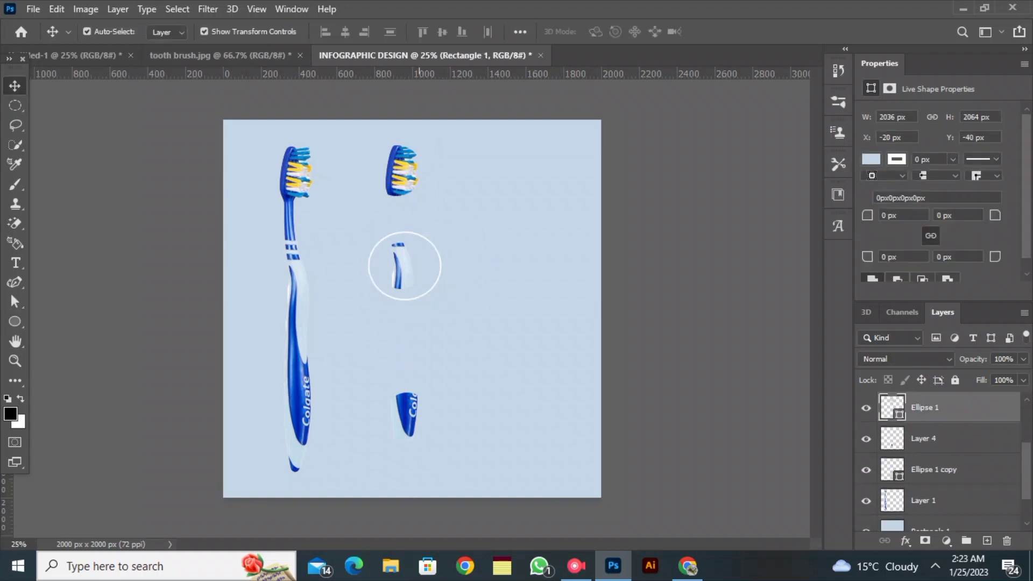
pyautogui.press('u')
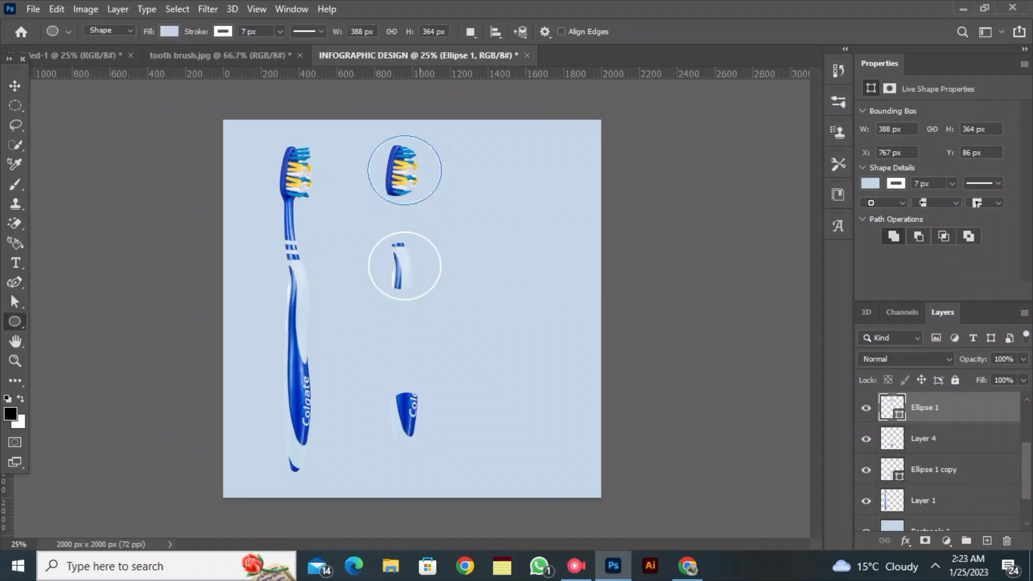
pyautogui.click(16, 86)
pyautogui.click(40, 108)
# Give the Ellipse 1 copy shape behind the handle piece a white 7 px stroke
pyautogui.click(386, 409)
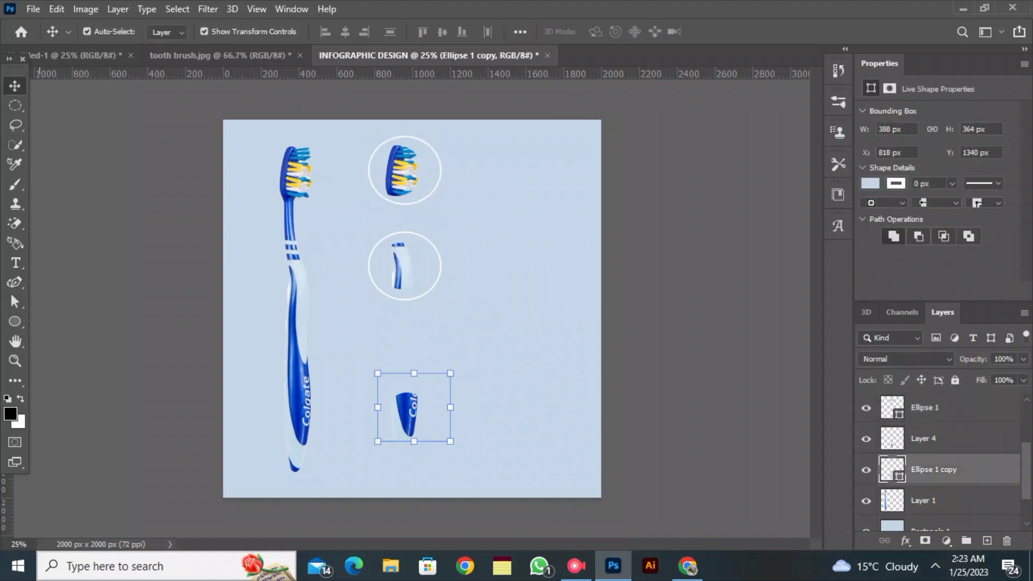
pyautogui.press('u')
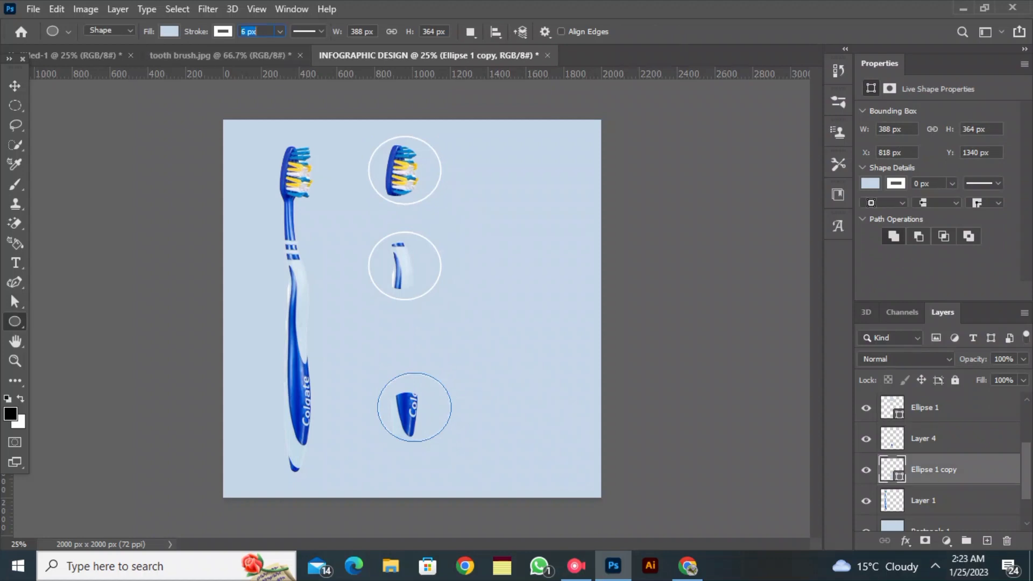
pyautogui.click(15, 86)
pyautogui.click(39, 118)
# Shift the handle piece's ellipse slightly down and scale the Layer 4 handle piece inside it to about 146%
pyautogui.moveTo(387, 409)
pyautogui.mouseDown()
pyautogui.moveTo(362, 395)
pyautogui.moveTo(361, 414)
pyautogui.moveTo(386, 401)
pyautogui.moveTo(386, 382)
pyautogui.moveTo(383, 418)
pyautogui.moveTo(404, 465)
pyautogui.moveTo(409, 436)
pyautogui.mouseUp()
pyautogui.click(407, 417)
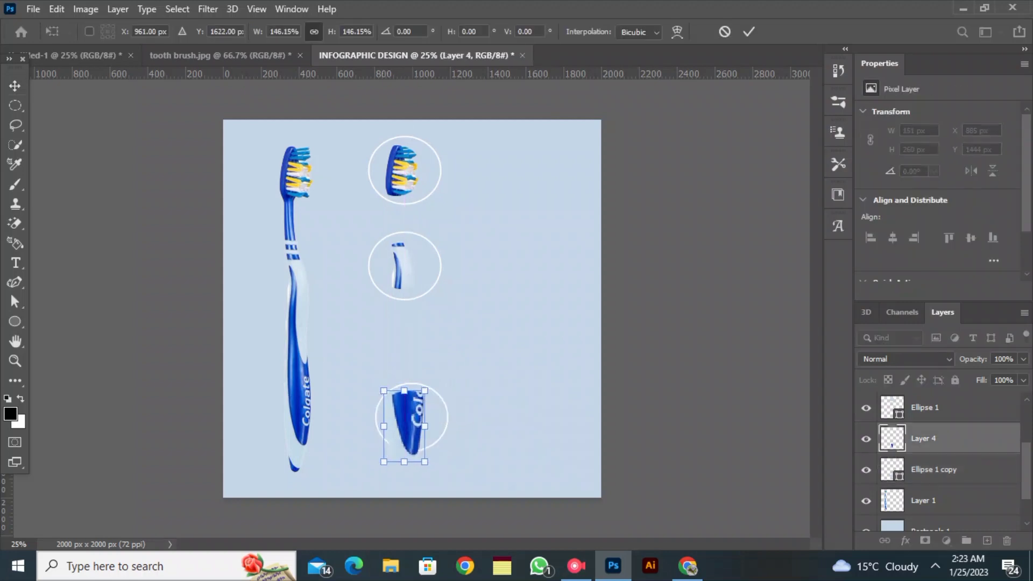
pyautogui.press('Return')
# Clip Layer 4, Layer 2 and Layer 3 to the ellipses directly beneath them with clipping masks
pyautogui.rightClick(954, 438)
pyautogui.click(796, 291)
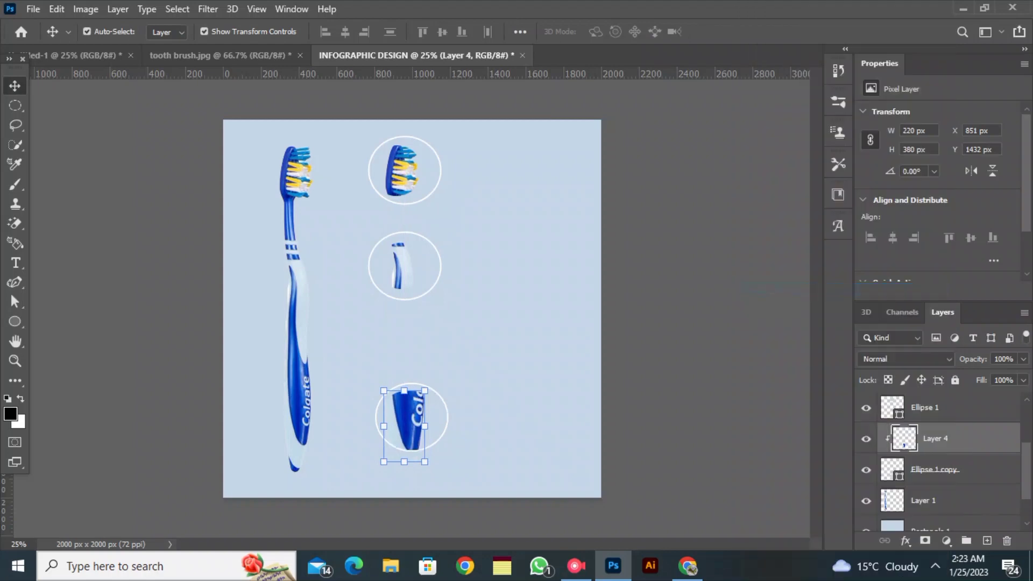
pyautogui.scroll(3, 942, 458)
pyautogui.click(941, 469)
pyautogui.rightClick(942, 469)
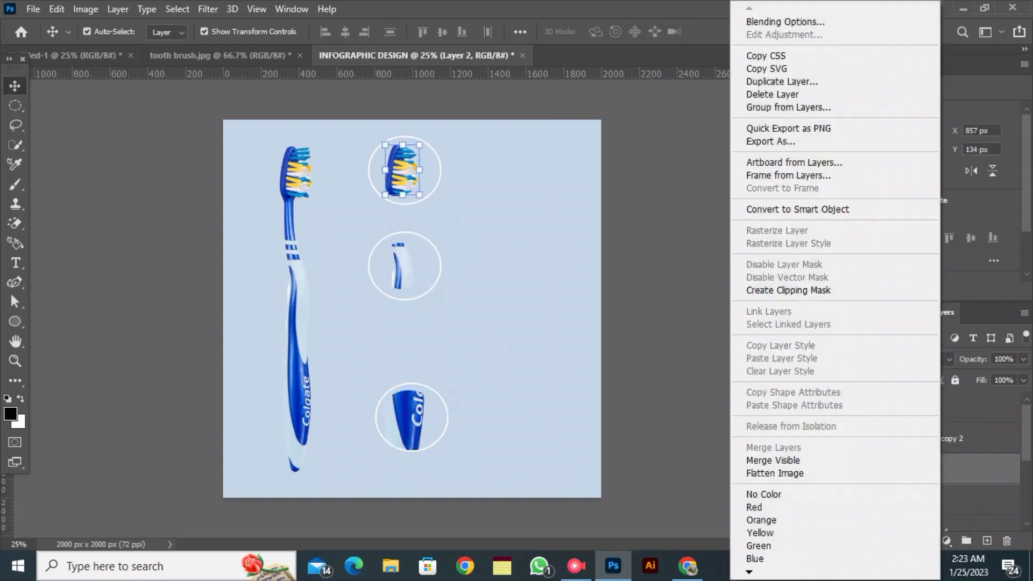
pyautogui.click(788, 291)
pyautogui.click(939, 407)
pyautogui.rightClick(939, 407)
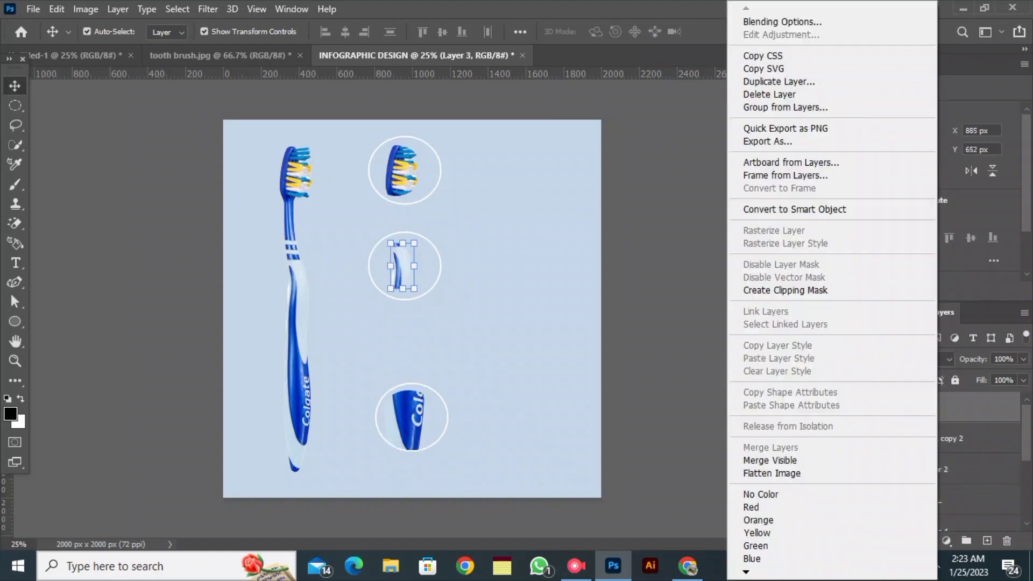
pyautogui.click(785, 290)
# Scale the Layer 3 neck piece to about 220% and position it inside its circle at X 851, Y 640 px
pyautogui.hotkey('ctrl', 't')
pyautogui.moveTo(403, 289); pyautogui.dragTo(401, 344)
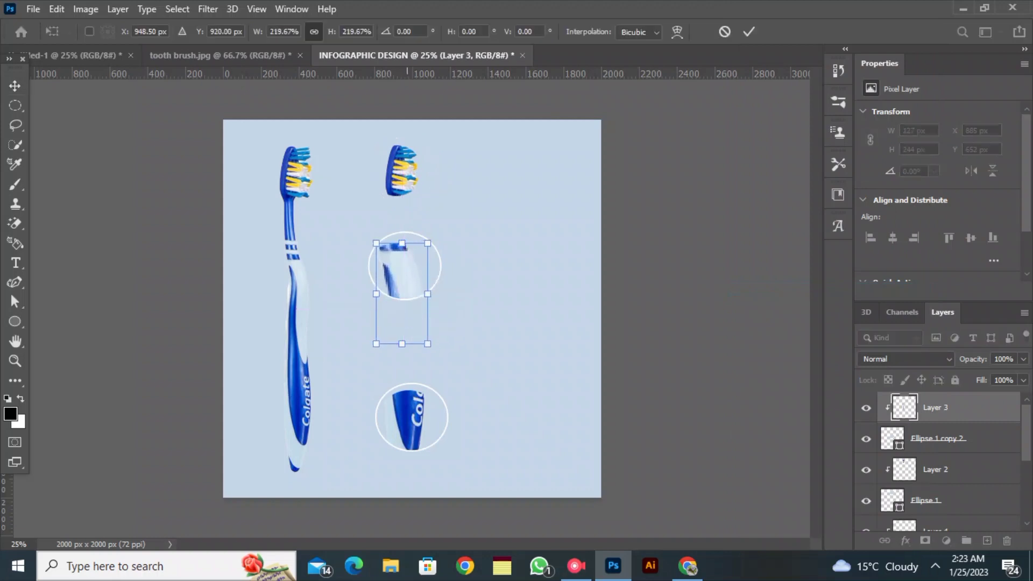
pyautogui.moveTo(403, 269); pyautogui.dragTo(412, 267)
pyautogui.click(749, 32)
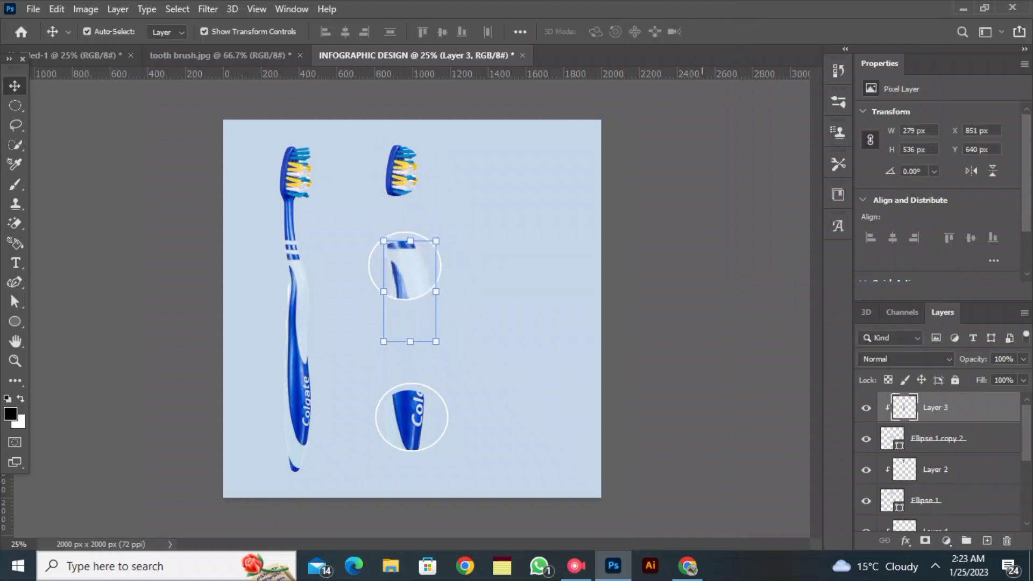
pyautogui.click(701, 108)
# Enlarge the Layer 2 brush head piece so that it fills more of its circle
pyautogui.click(403, 171)
pyautogui.moveTo(402, 195); pyautogui.dragTo(404, 219)
pyautogui.click(749, 32)
pyautogui.click(709, 102)
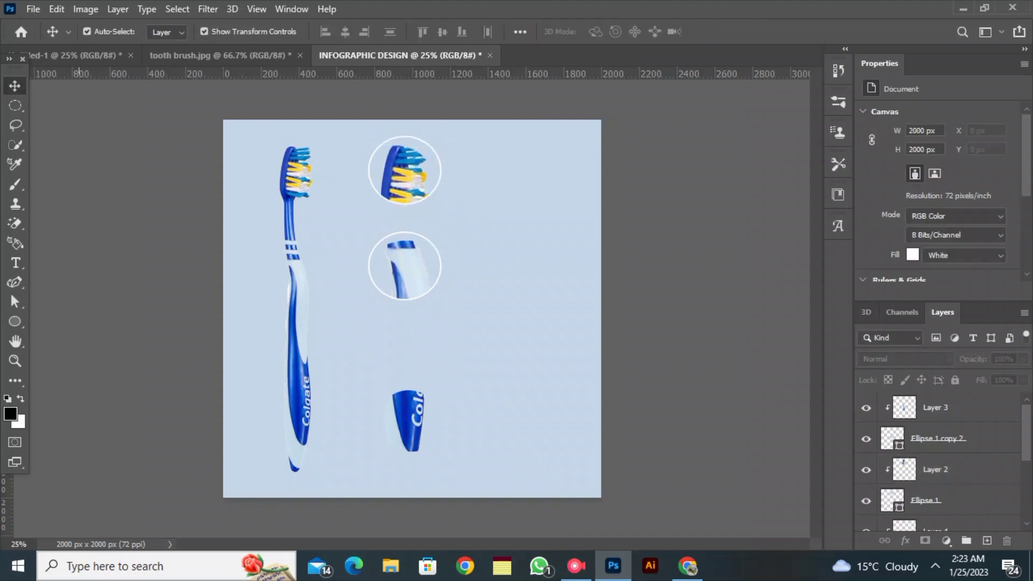
# Scale the Layer 4 handle piece down slightly to about 214 x 368 px
pyautogui.click(409, 430)
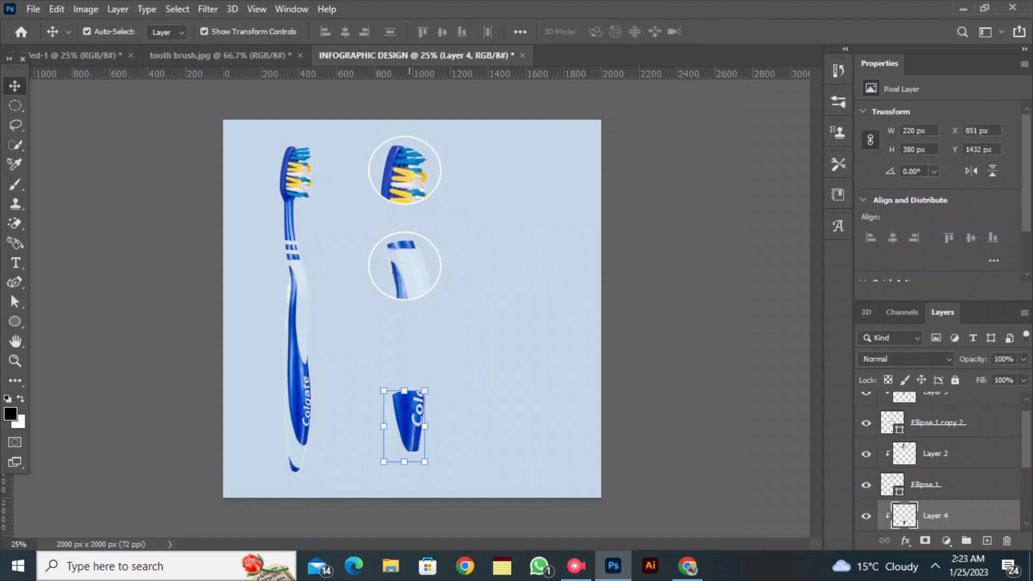
pyautogui.moveTo(405, 462); pyautogui.dragTo(405, 460)
pyautogui.click(749, 32)
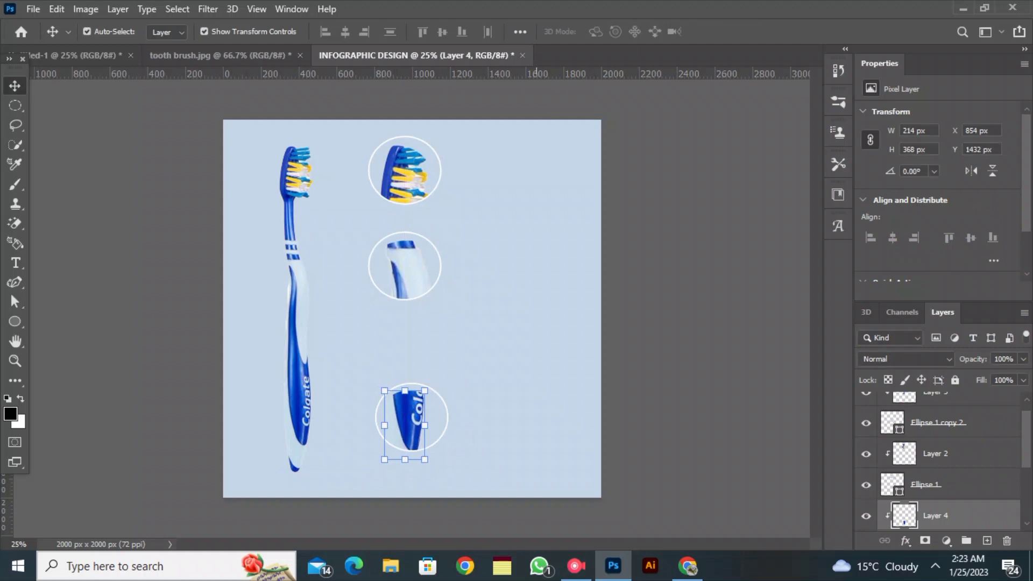
# Set the background Rectangle 1 layer's blend mode to Normal and lock the layer
pyautogui.click(534, 312)
pyautogui.click(906, 359)
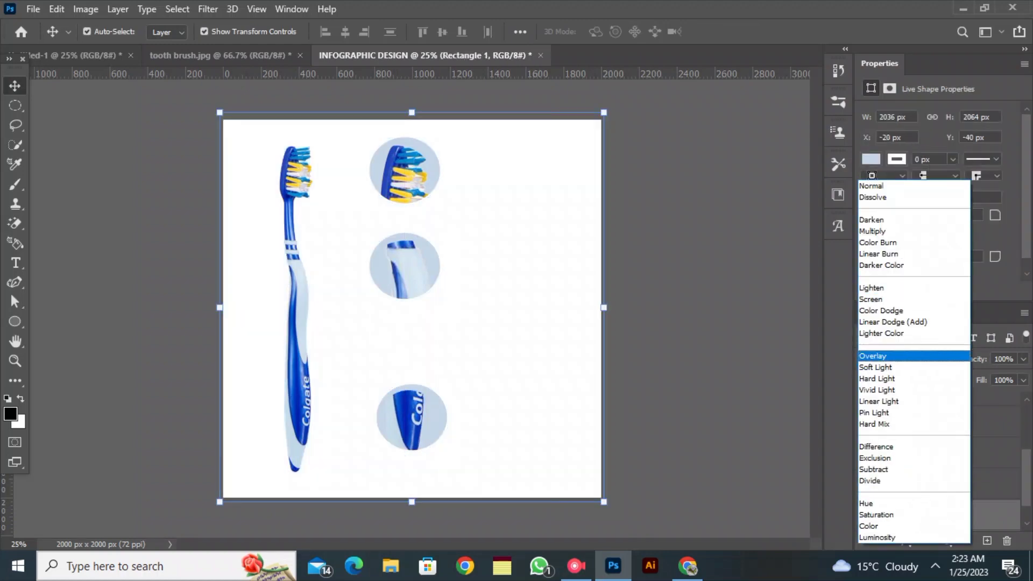
pyautogui.click(883, 185)
pyautogui.click(955, 380)
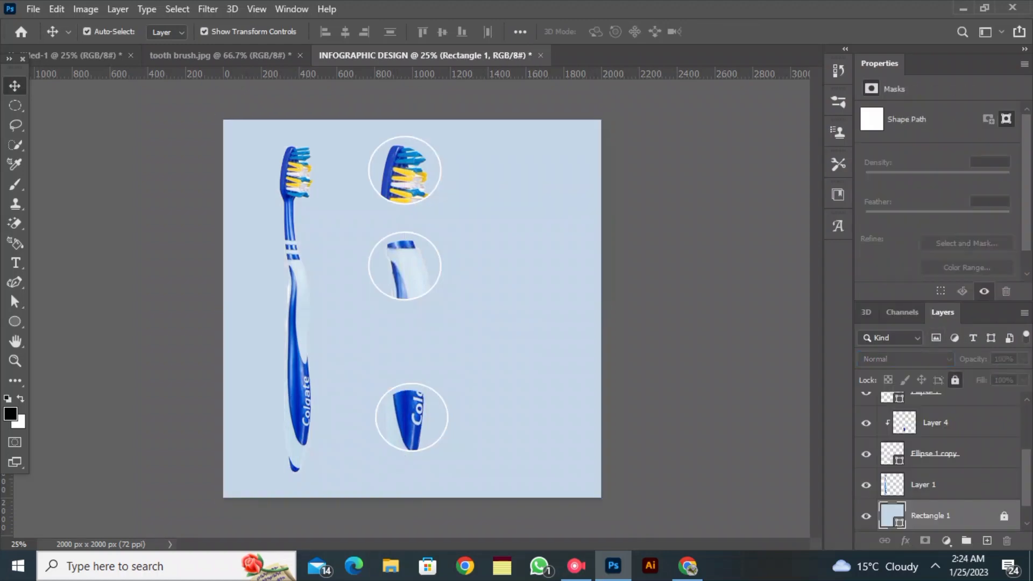
# Scale the handle piece and its circle together to about 82%, with the circle's left edge aligned to the circles above
pyautogui.moveTo(434, 510); pyautogui.dragTo(410, 399)
pyautogui.moveTo(451, 451); pyautogui.dragTo(405, 455)
pyautogui.moveTo(406, 429); pyautogui.dragTo(400, 426)
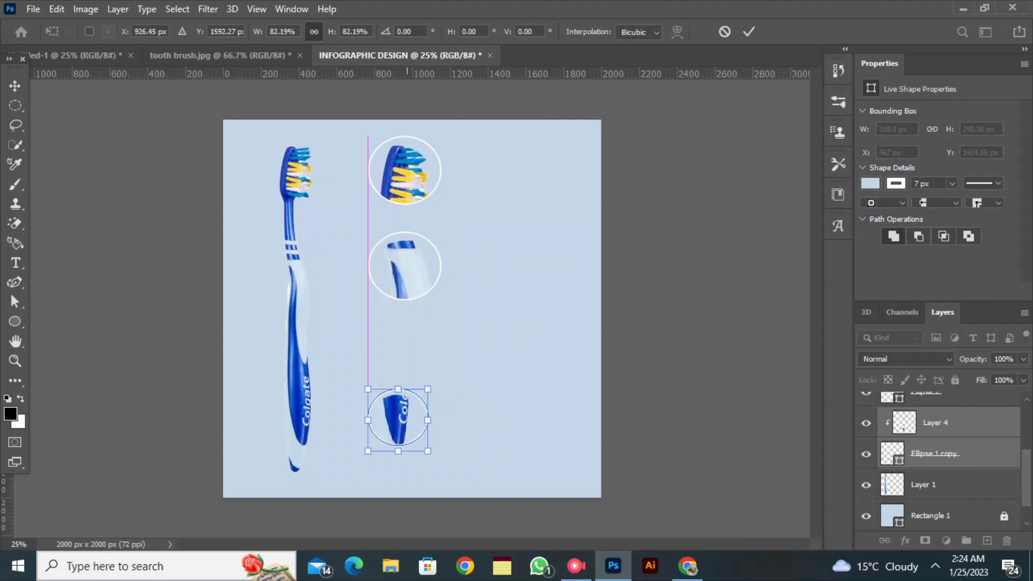
pyautogui.click(749, 31)
# Move the neck piece and its circle over the handle circle and scale them to about 83% to match its size
pyautogui.moveTo(720, 245); pyautogui.dragTo(388, 371)
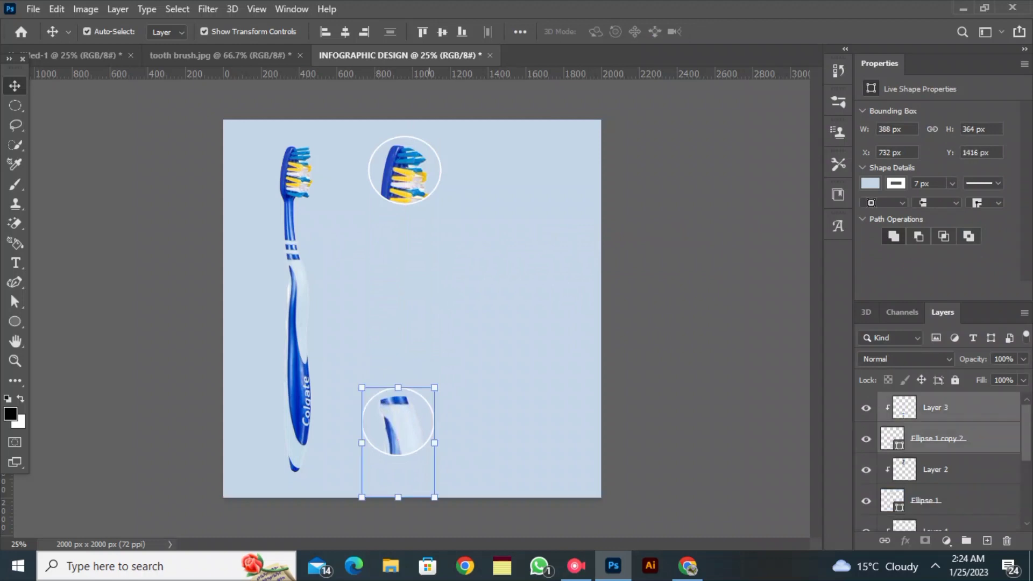
pyautogui.moveTo(439, 500); pyautogui.dragTo(428, 481)
pyautogui.moveTo(385, 421); pyautogui.dragTo(392, 423)
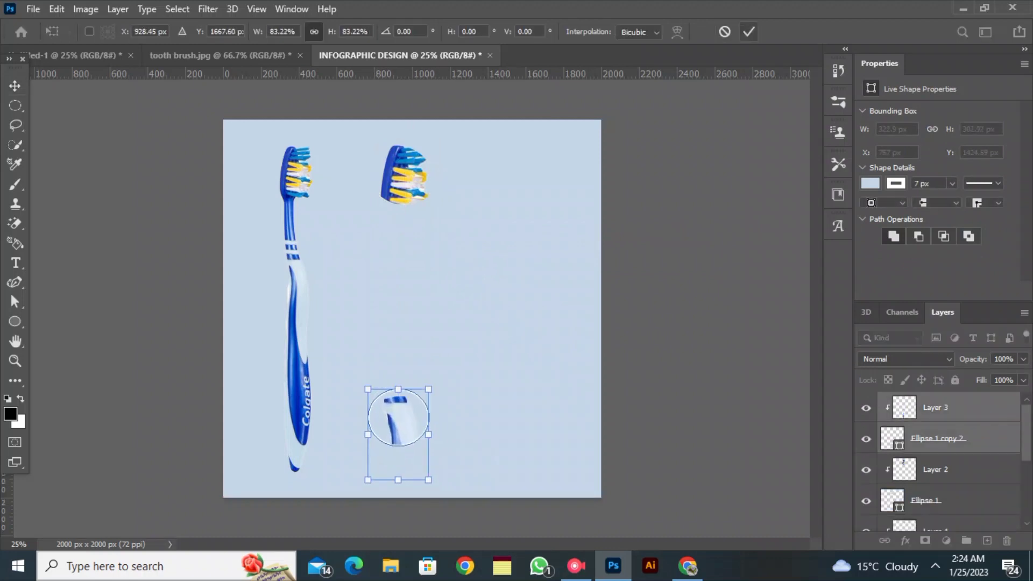
pyautogui.press('Return')
# Scale the brush head and its circle to match the other circles, about 314 px wide, and place them beside the toothbrush head
pyautogui.click(409, 161)
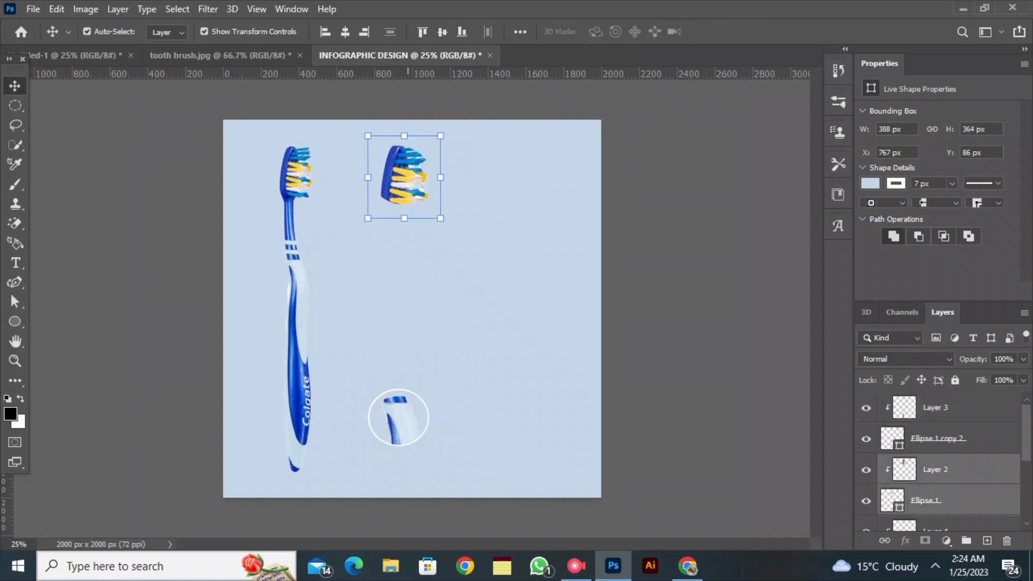
pyautogui.moveTo(406, 218)
pyautogui.mouseDown()
pyautogui.moveTo(405, 192)
pyautogui.moveTo(399, 452)
pyautogui.moveTo(396, 423)
pyautogui.mouseUp()
pyautogui.moveTo(397, 420); pyautogui.dragTo(402, 152)
pyautogui.press('Return')
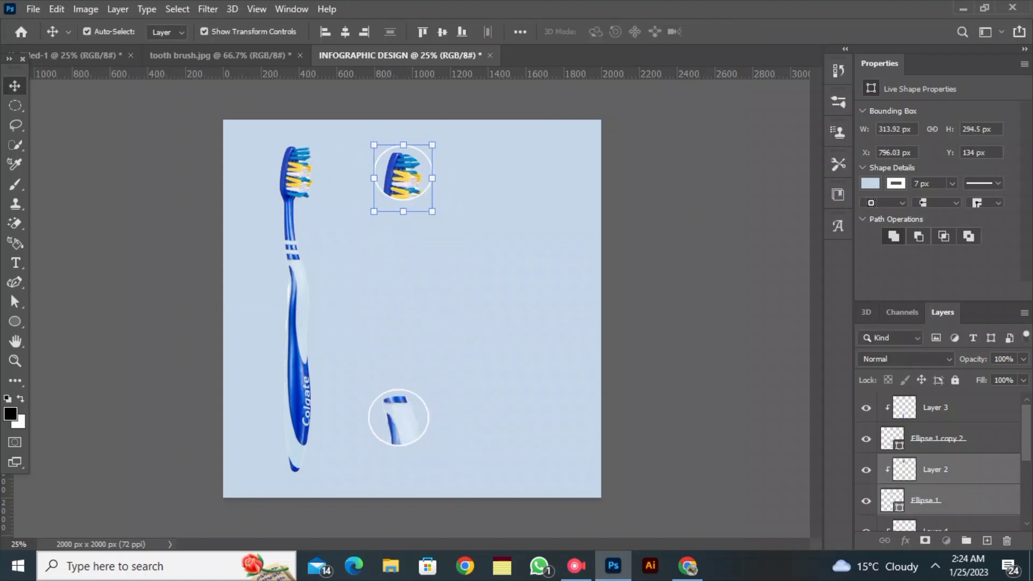
# Move the neck circle up between the other two circles and shift the brush head circle to about X 755, Y 135 px
pyautogui.click(414, 404)
pyautogui.keyDown('shift'); pyautogui.click(405, 409); pyautogui.keyUp('shift')
pyautogui.moveTo(406, 405); pyautogui.dragTo(406, 271)
pyautogui.click(429, 499)
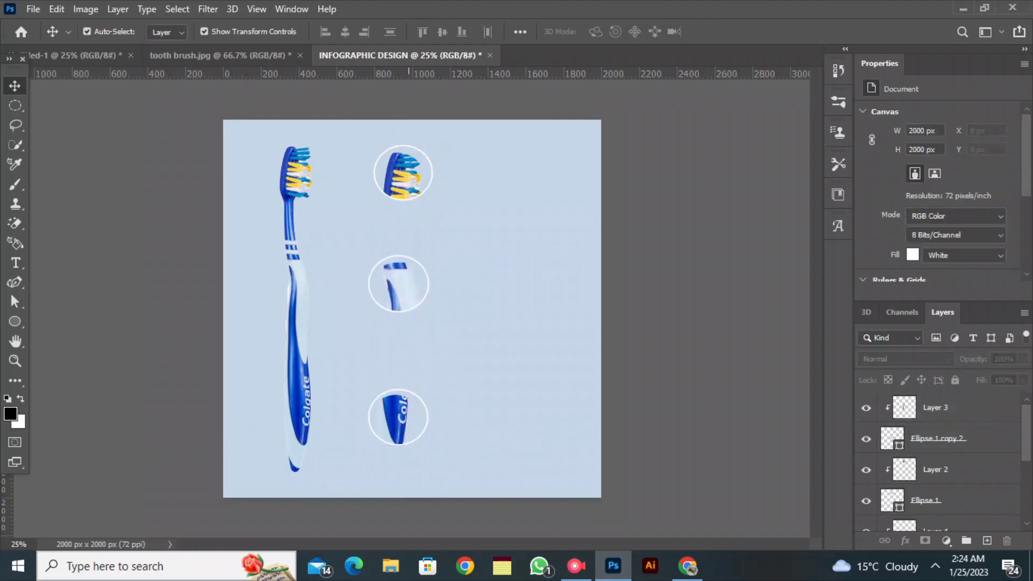
pyautogui.moveTo(409, 173); pyautogui.dragTo(392, 172)
pyautogui.moveTo(393, 186); pyautogui.dragTo(392, 185)
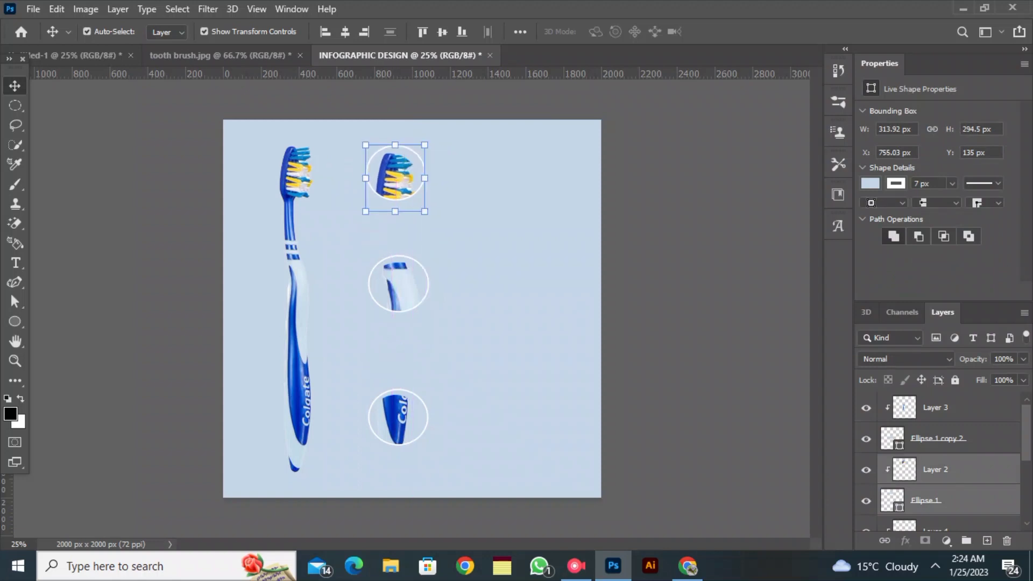
# Add two vertical guides along the left and right edges of the column of circles
pyautogui.click(146, 345)
pyautogui.moveTo(7, 497); pyautogui.dragTo(430, 464)
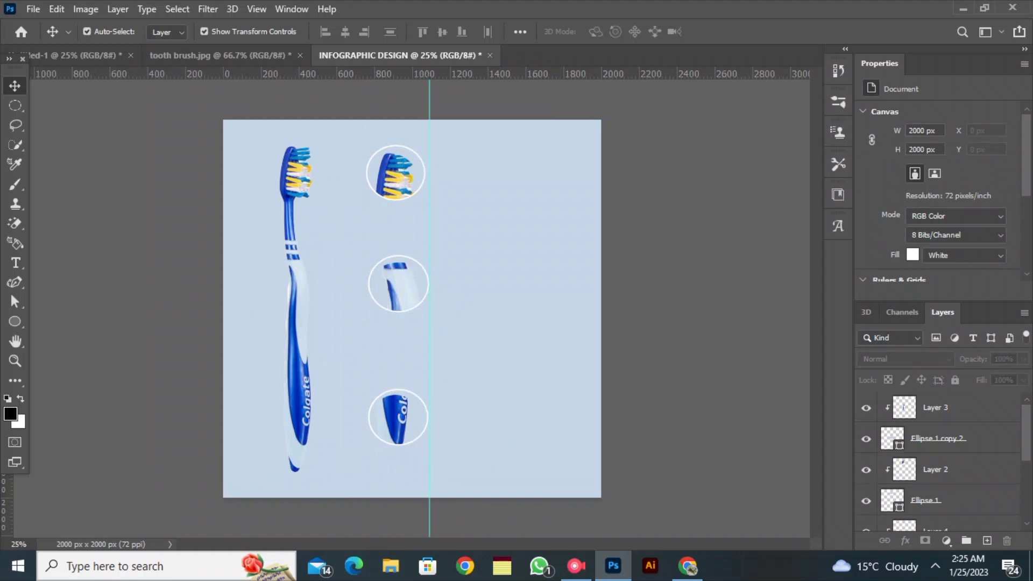
pyautogui.moveTo(7, 476); pyautogui.dragTo(366, 469)
# Enlarge the brush head piece with its circle slightly so that it fits between the two vertical guides
pyautogui.moveTo(401, 102); pyautogui.dragTo(428, 216)
pyautogui.moveTo(401, 178); pyautogui.dragTo(403, 178)
pyautogui.click(748, 32)
pyautogui.click(474, 333)
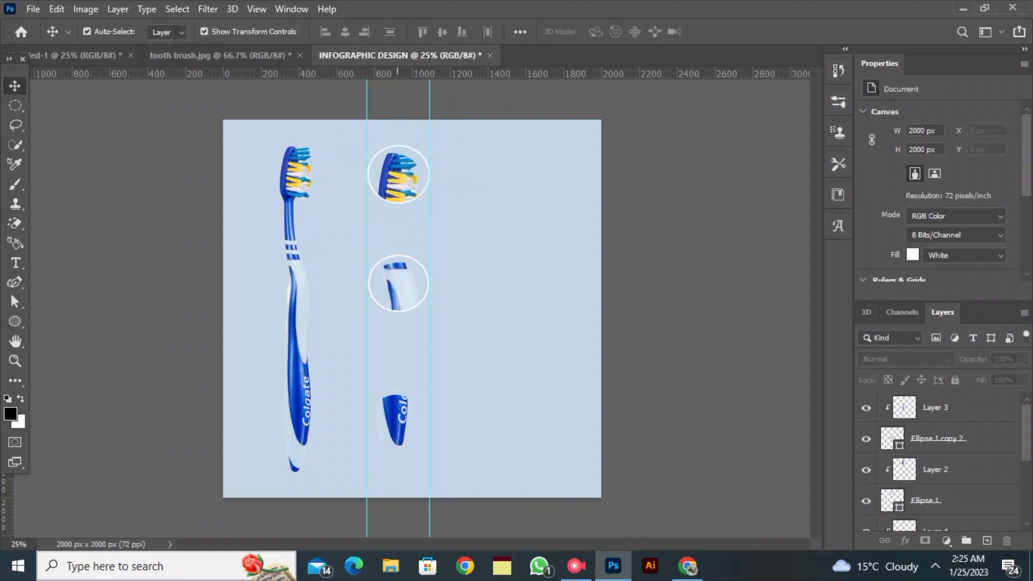
# Enlarge the handle piece slightly within the lowest circle
pyautogui.click(399, 418)
pyautogui.moveTo(409, 424); pyautogui.dragTo(412, 424)
pyautogui.click(749, 31)
pyautogui.click(784, 219)
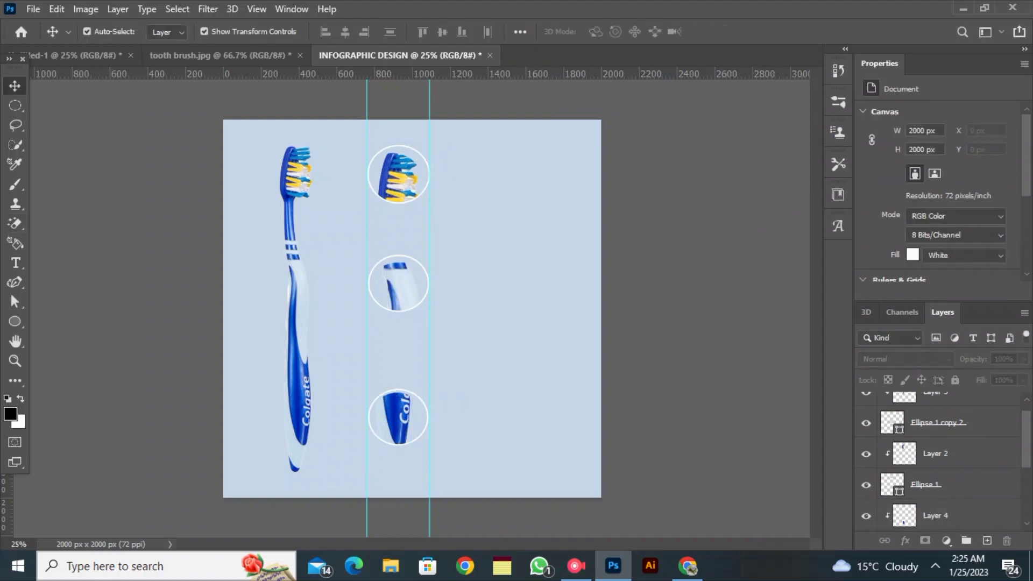
# Draw a thin horizontal rectangle about 744 x 4 px with a 3 px white stroke beside the brush head circle
pyautogui.click(15, 321)
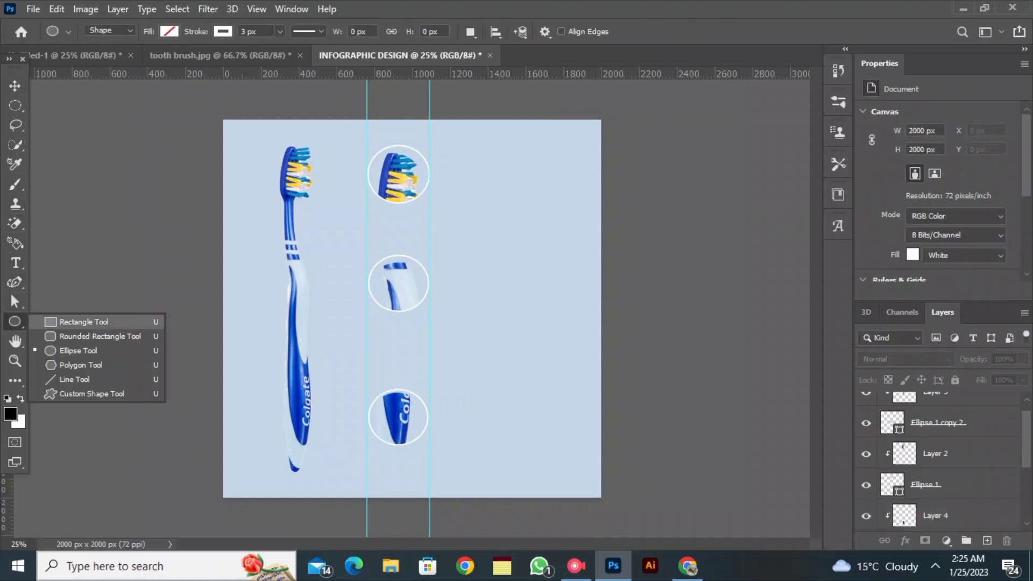
pyautogui.click(84, 321)
pyautogui.moveTo(441, 186); pyautogui.dragTo(582, 189)
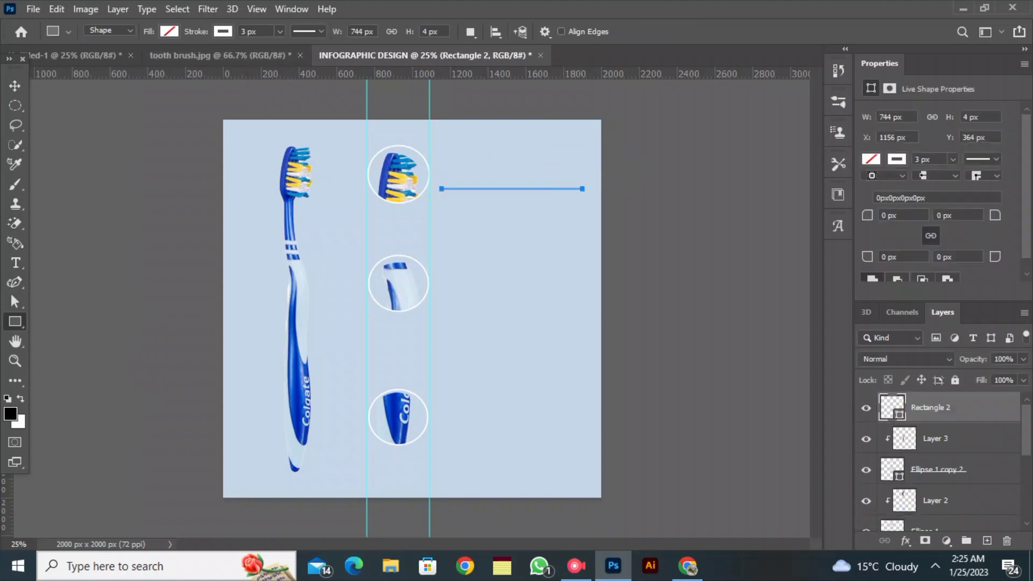
pyautogui.click(15, 86)
pyautogui.click(456, 237)
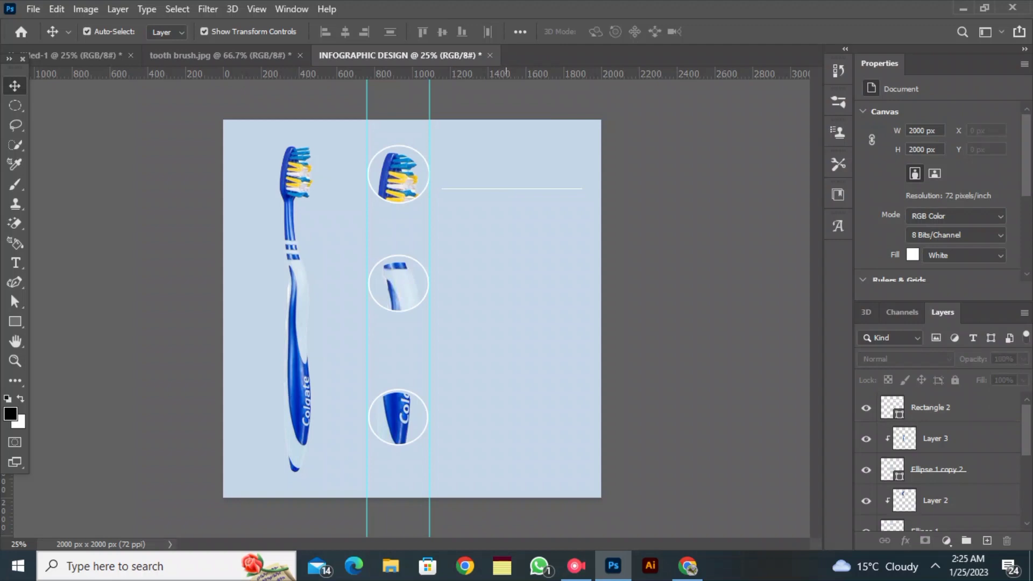
# Duplicate the Rectangle 2 line layer twice
pyautogui.click(505, 189)
pyautogui.moveTo(953, 408); pyautogui.dragTo(987, 540)
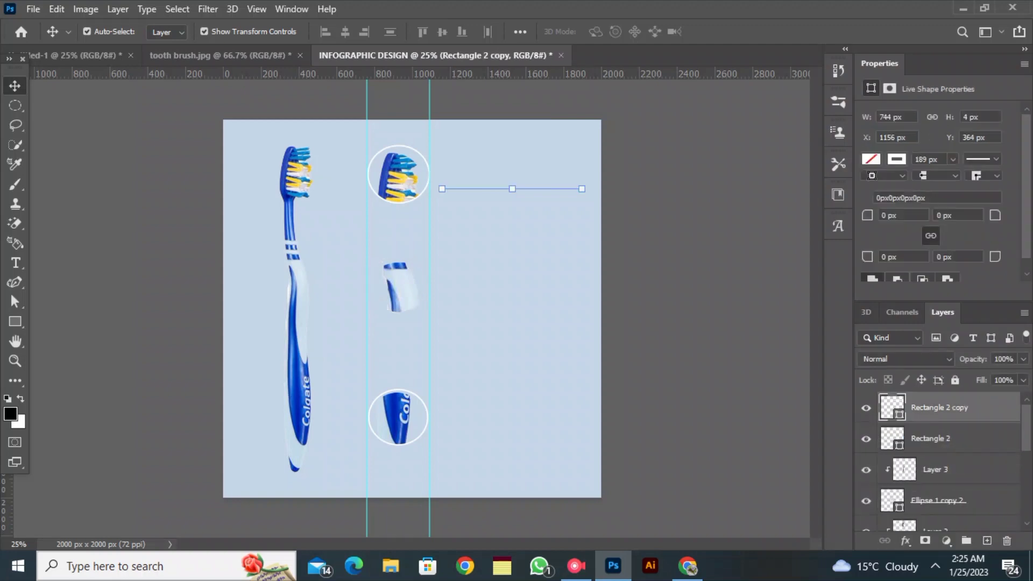
pyautogui.moveTo(953, 408); pyautogui.dragTo(987, 540)
pyautogui.click(668, 258)
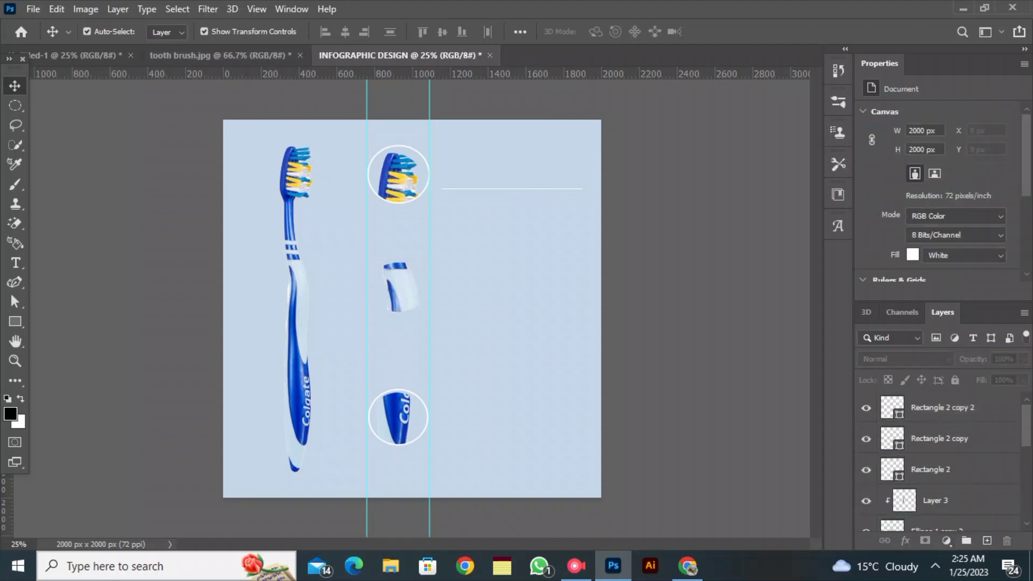
# Add horizontal guides through the lower parts of the brush head circle and the neck circle
pyautogui.moveTo(367, 74); pyautogui.dragTo(367, 185)
pyautogui.moveTo(473, 73); pyautogui.dragTo(491, 296)
# Reposition the neck piece slightly right and down inside its circle
pyautogui.moveTo(400, 285); pyautogui.dragTo(382, 262)
pyautogui.moveTo(383, 218); pyautogui.dragTo(403, 243)
pyautogui.click(631, 280)
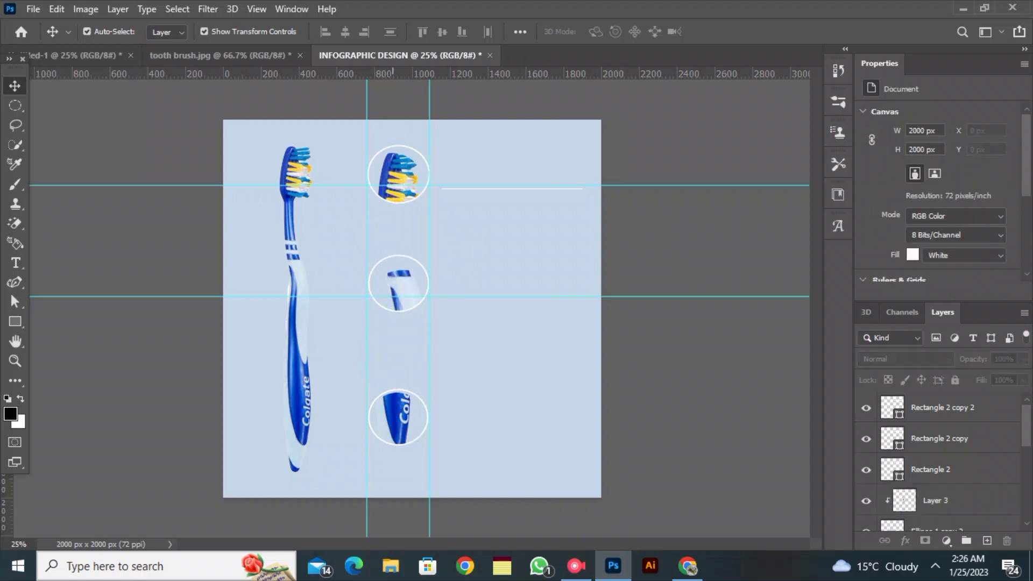
pyautogui.moveTo(399, 281); pyautogui.dragTo(399, 279)
# Lower the guide through the neck circle slightly and add a third horizontal guide through the lower part of the handle circle
pyautogui.click(492, 287)
pyautogui.moveTo(493, 296); pyautogui.dragTo(492, 299)
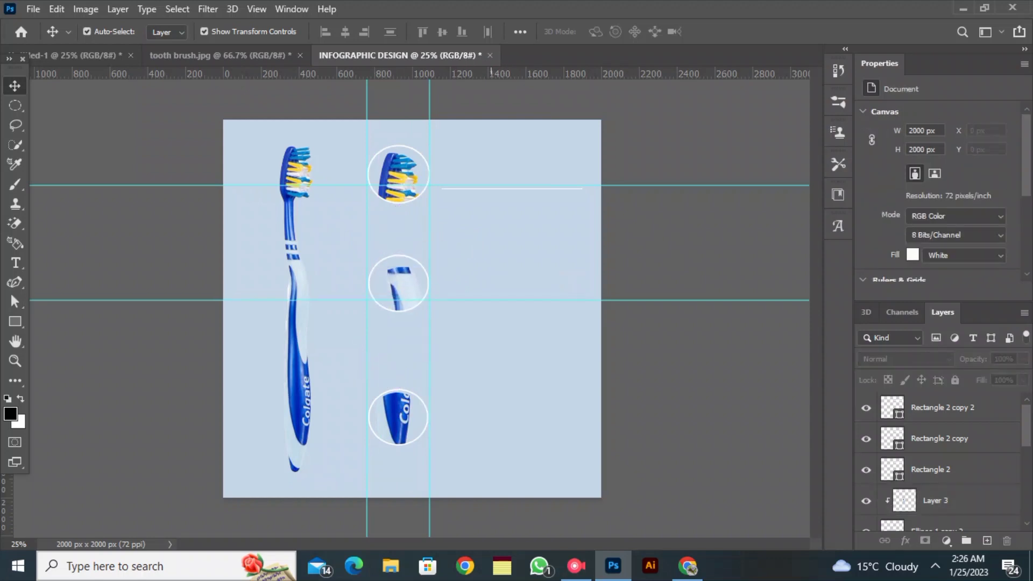
pyautogui.moveTo(438, 74); pyautogui.dragTo(438, 433)
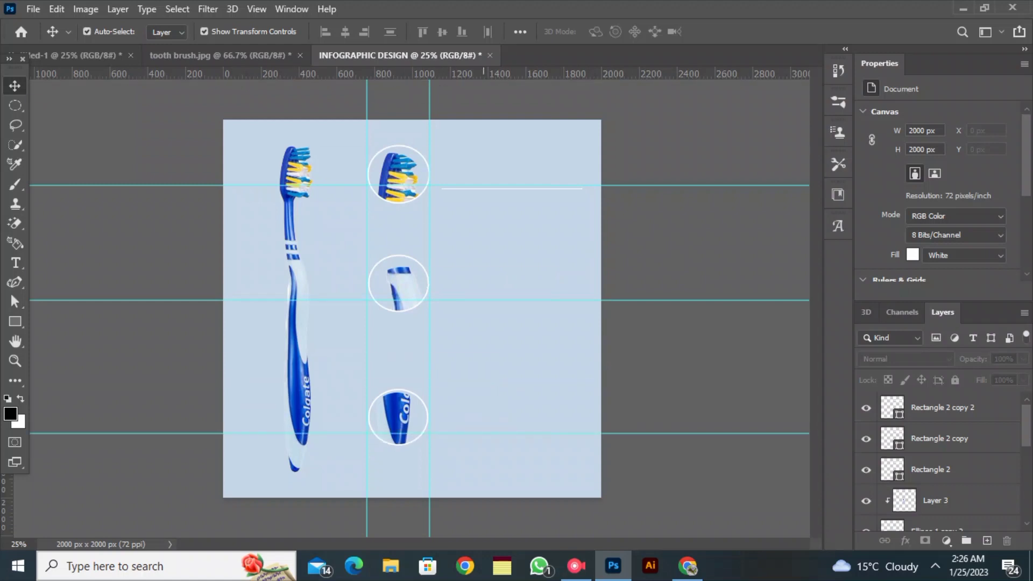
# Place one white line along each horizontal guide, starting at the circles' right edge, and align the uppermost guide with its line
pyautogui.moveTo(484, 184)
pyautogui.mouseDown()
pyautogui.moveTo(485, 201)
pyautogui.moveTo(477, 177)
pyautogui.mouseUp()
pyautogui.click(463, 175)
pyautogui.hotkey('ctrl', '+')
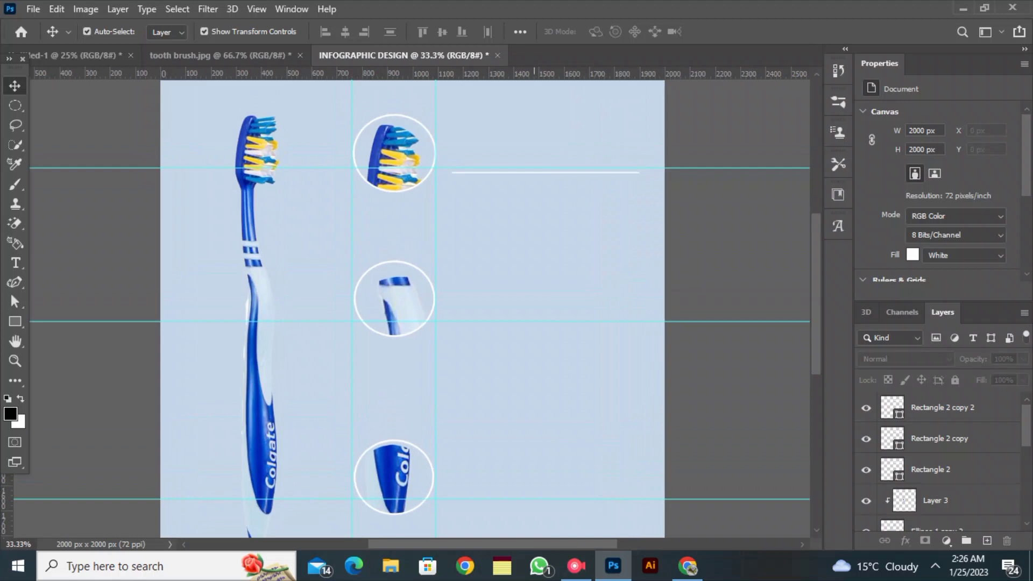
pyautogui.moveTo(537, 172); pyautogui.dragTo(523, 320)
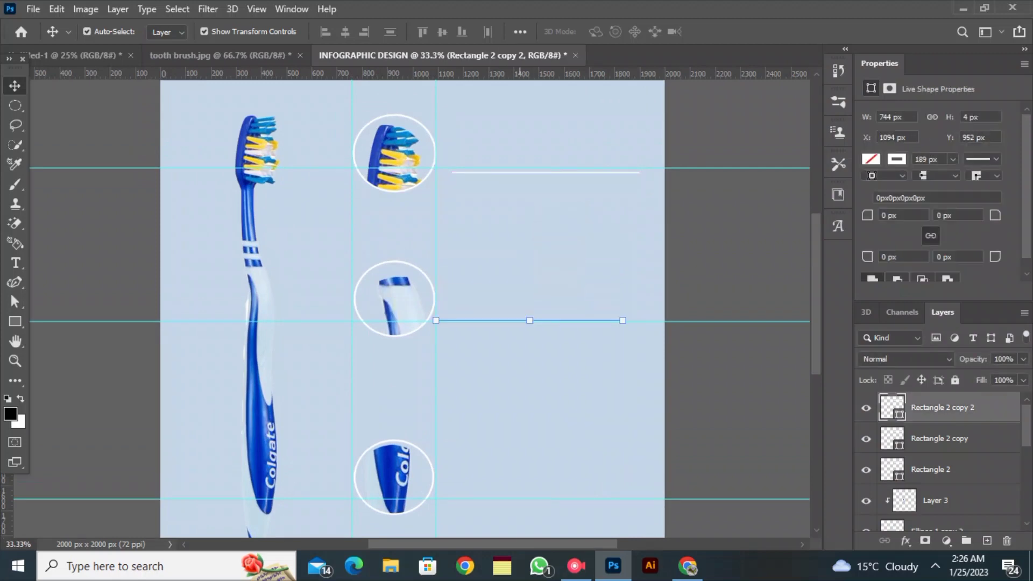
pyautogui.moveTo(520, 172); pyautogui.dragTo(504, 498)
pyautogui.moveTo(537, 173); pyautogui.dragTo(519, 166)
pyautogui.click(663, 232)
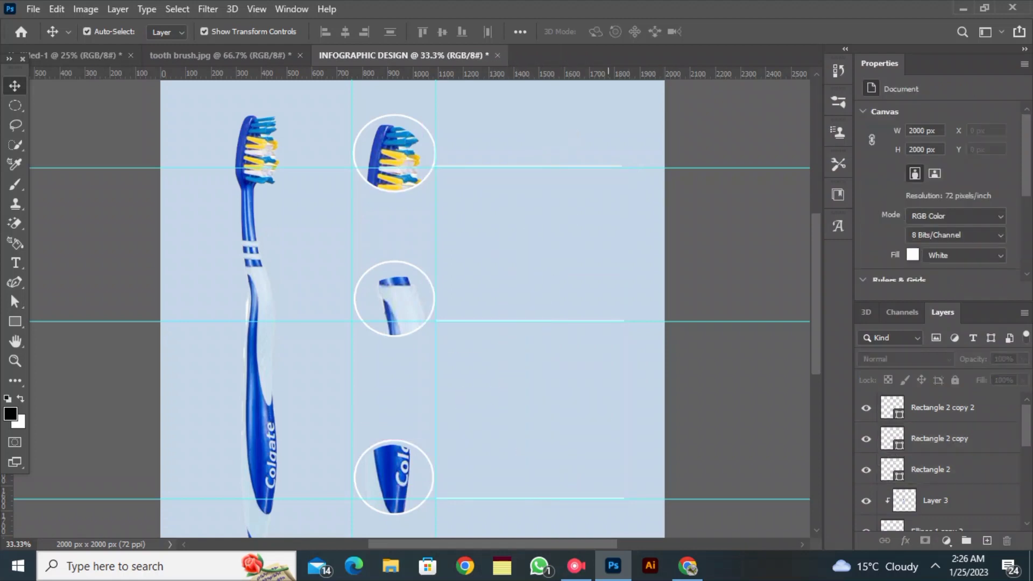
pyautogui.moveTo(476, 168); pyautogui.dragTo(472, 165)
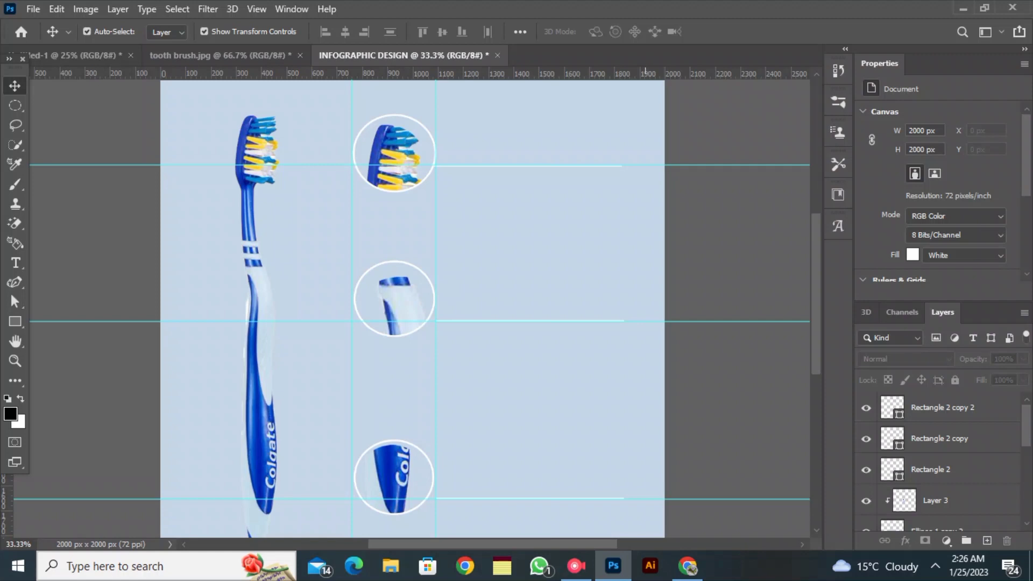
# Raise the uppermost horizontal guide slightly above the white line beside the brush head circle
pyautogui.hotkey('ctrl', '+')
pyautogui.hotkey('ctrl', '+')
pyautogui.hscroll(-2, 635, 309)
pyautogui.scroll(5, 635, 309)
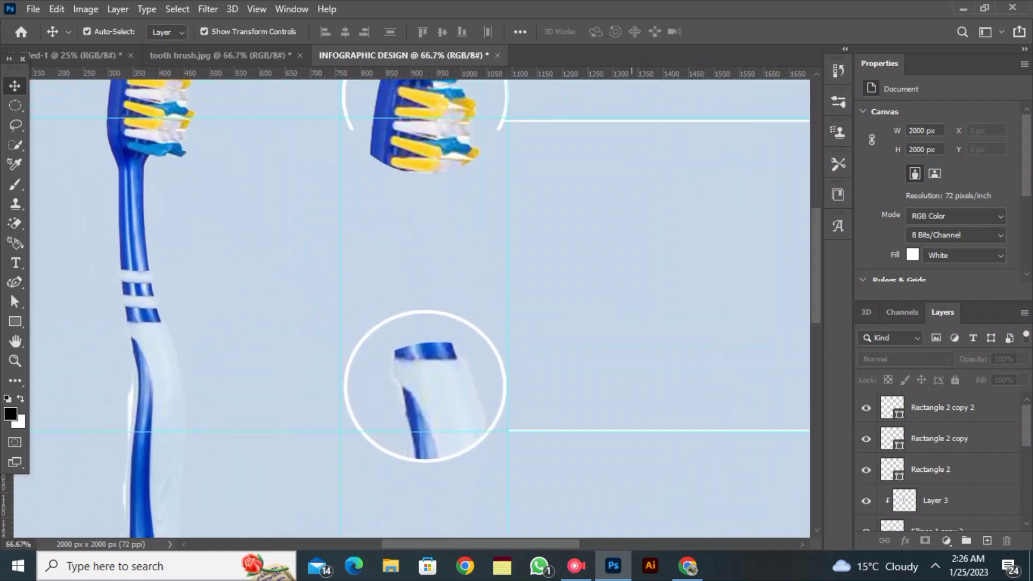
pyautogui.scroll(-3, 635, 309)
pyautogui.hotkey('ctrl', '-')
pyautogui.hotkey('ctrl', '-')
pyautogui.hotkey('ctrl', '-')
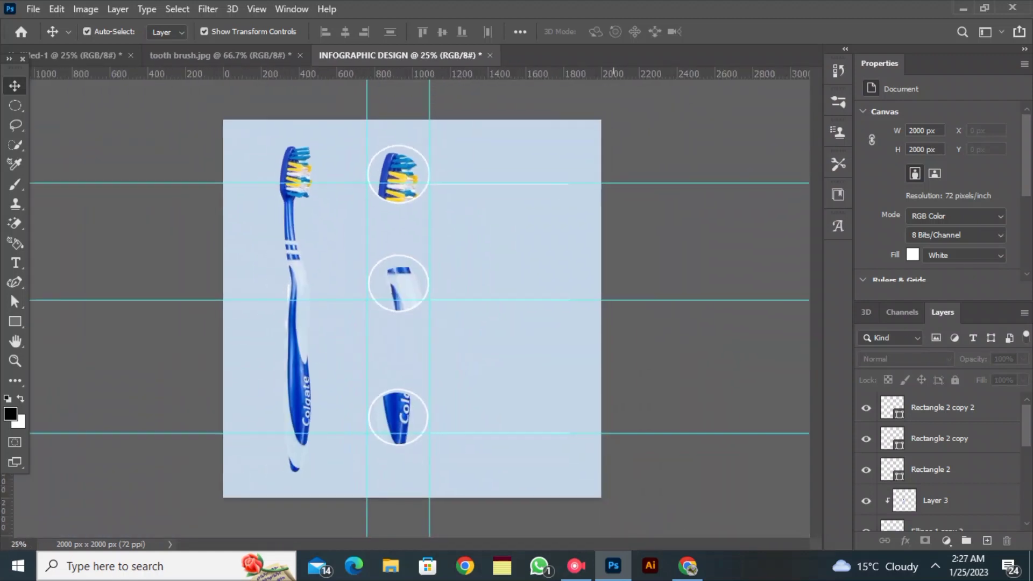
pyautogui.moveTo(613, 183); pyautogui.dragTo(652, 180)
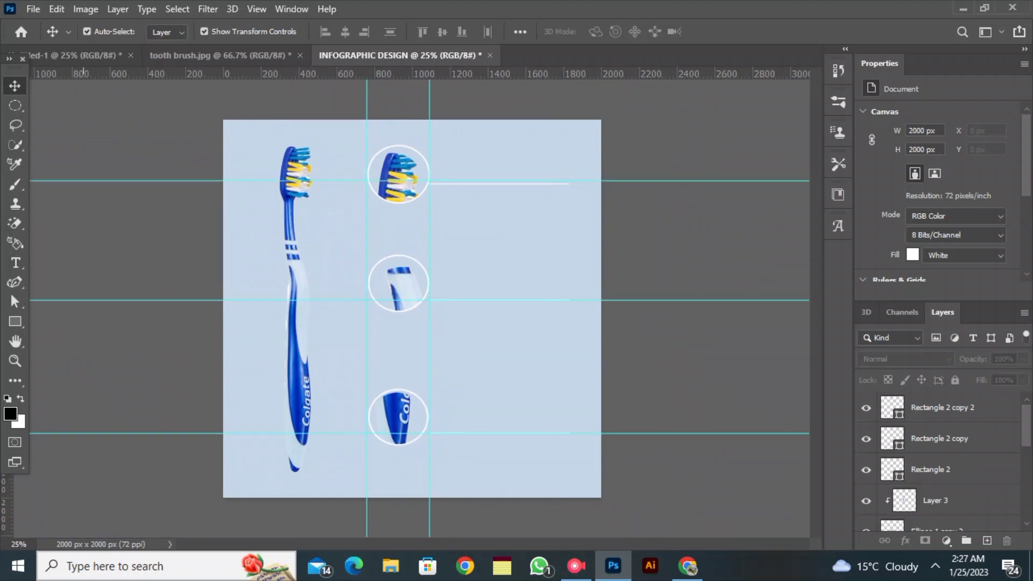
# Add the text "SOFT & EASY" in Myriad Pro Bold Italic between the brush head and neck circles
pyautogui.press('t')
pyautogui.click(345, 253)
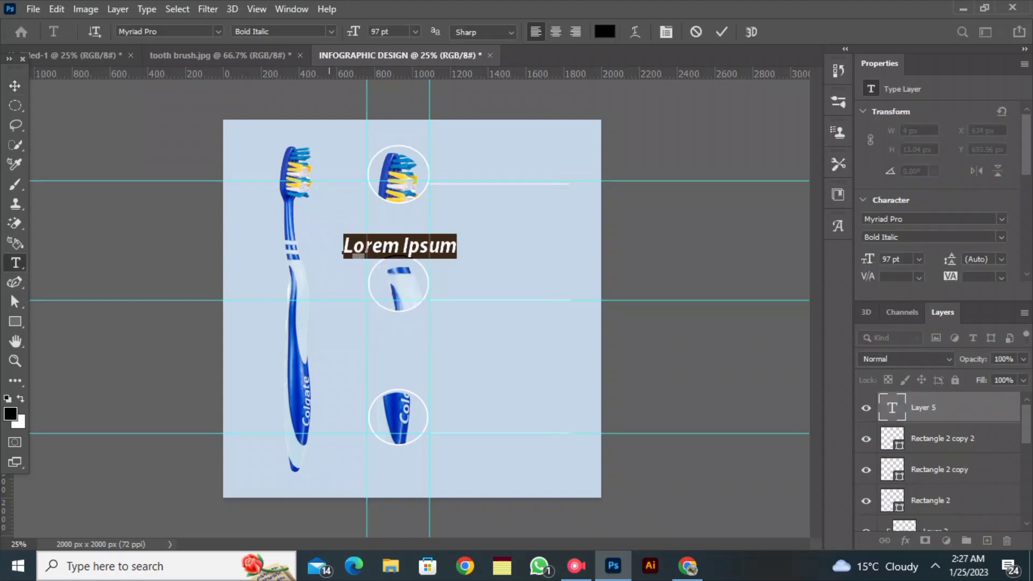
pyautogui.write('S')
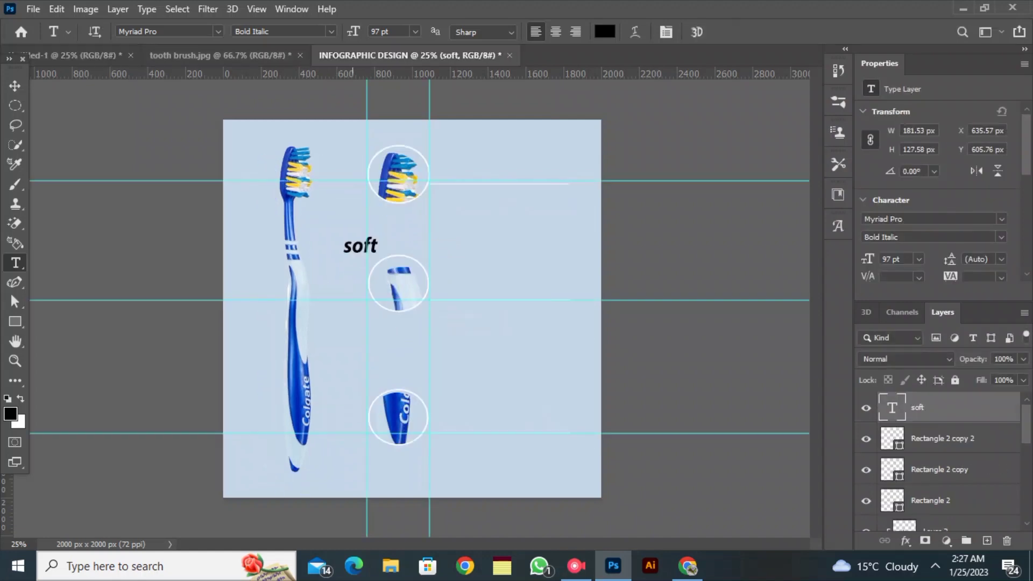
pyautogui.click(378, 247)
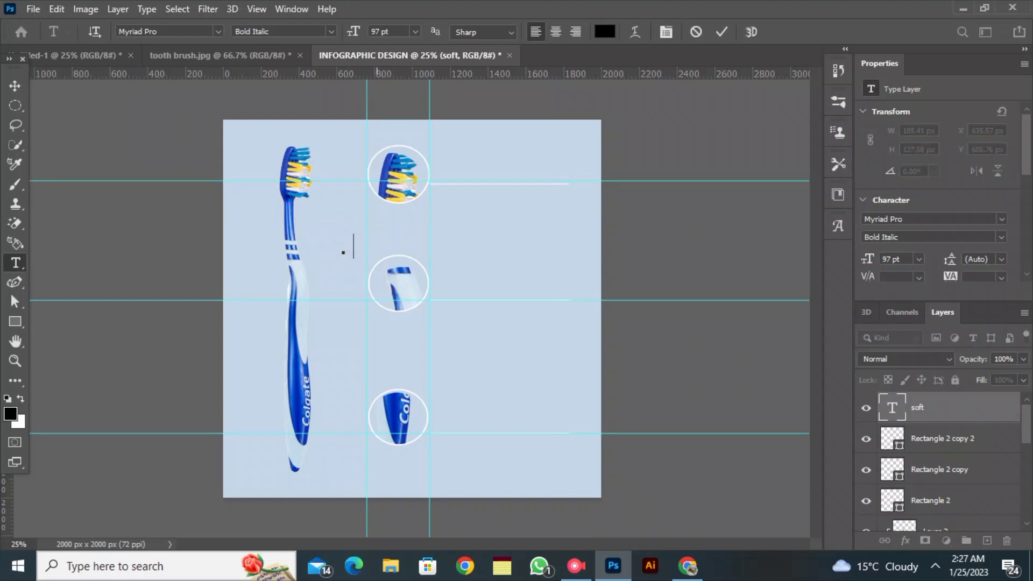
pyautogui.write('A')
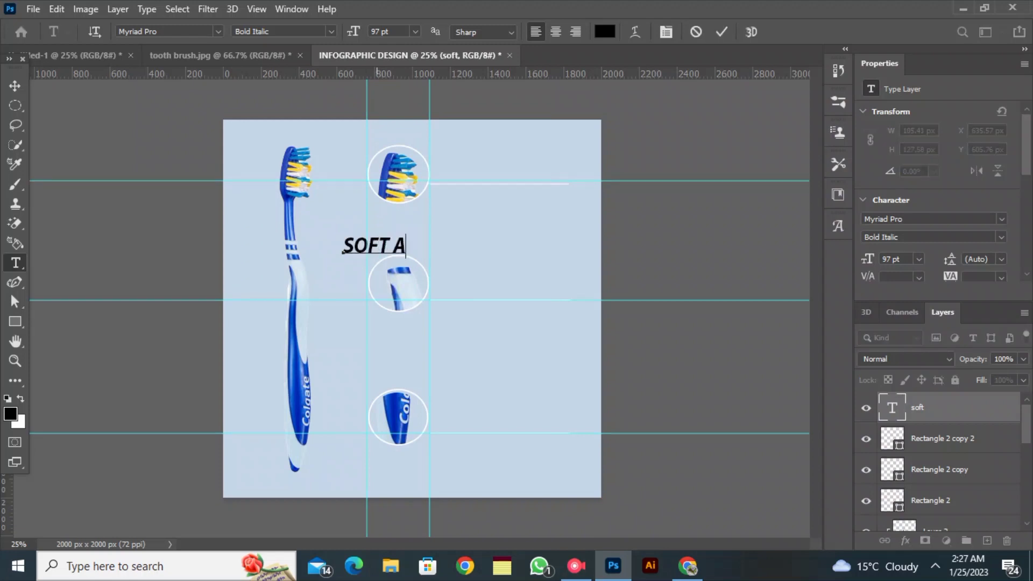
pyautogui.write('ND S')
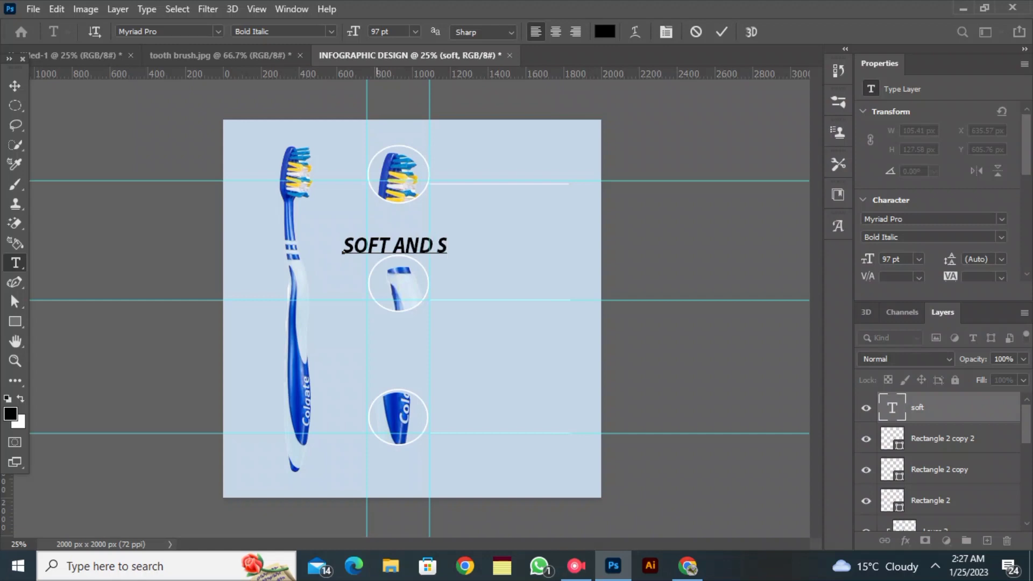
pyautogui.press('BackSpace')
pyautogui.press('BackSpace')
pyautogui.press('BackSpace')
pyautogui.press('BackSpace')
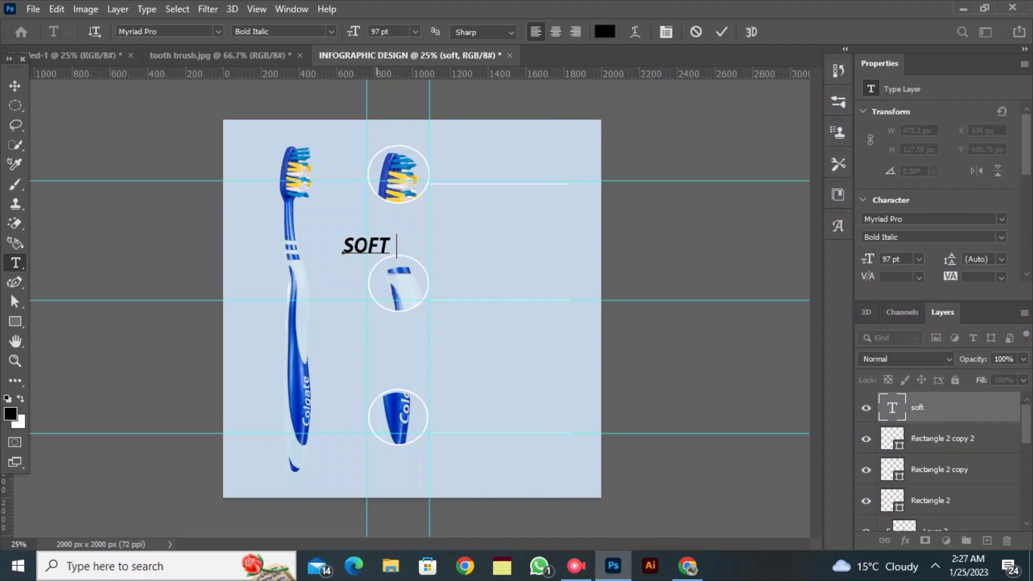
pyautogui.write('& EASY')
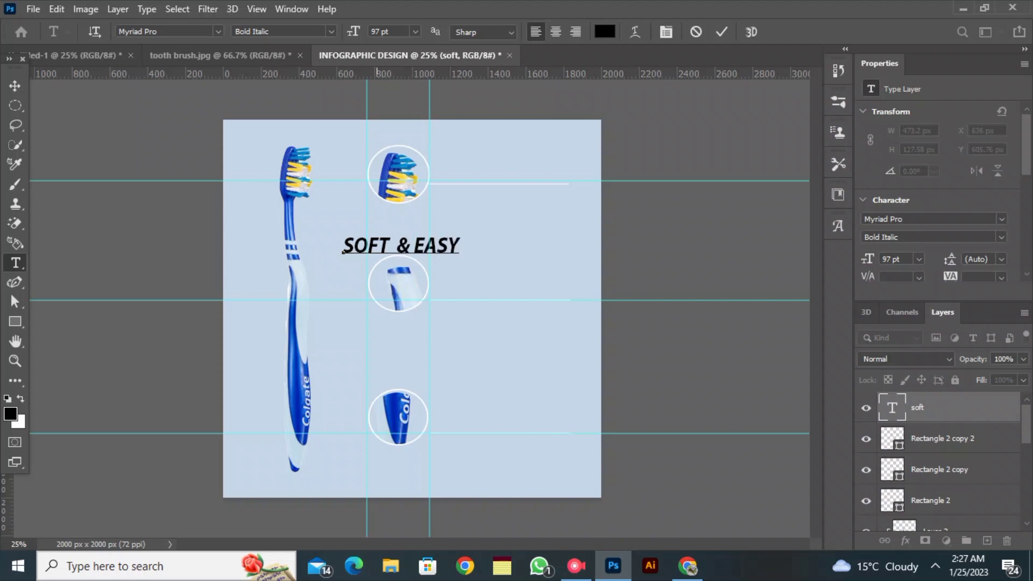
# Set the "SOFT & EASY" text to 101 pt and place it just above the white line beside the brush head circle
pyautogui.moveTo(343, 249); pyautogui.dragTo(536, 247)
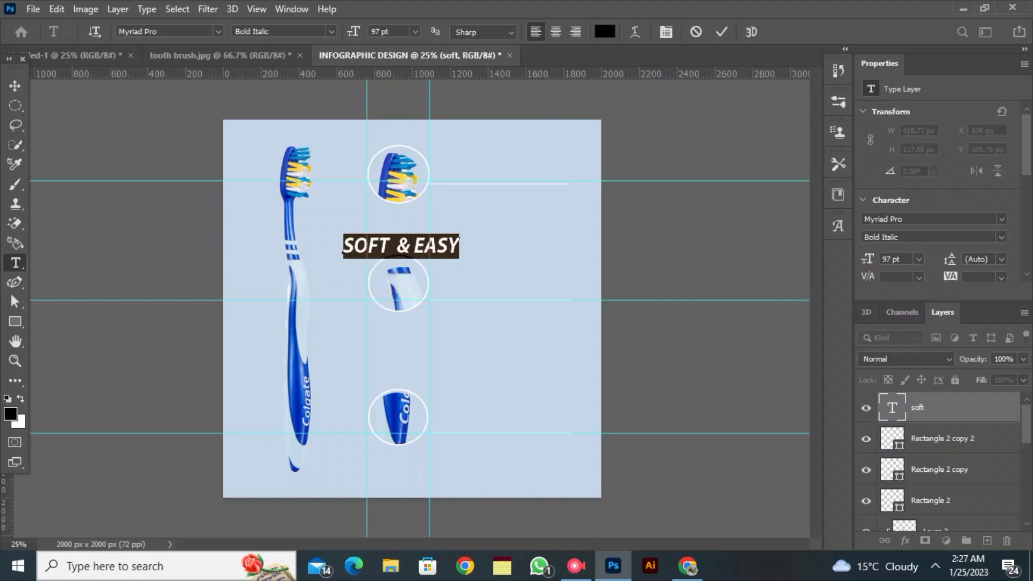
pyautogui.moveTo(353, 31); pyautogui.dragTo(355, 31)
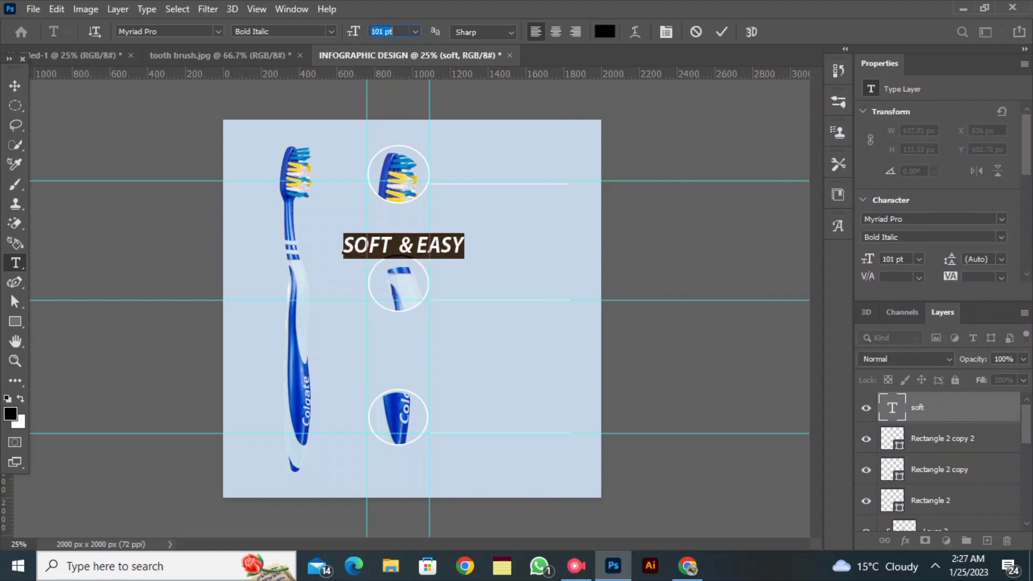
pyautogui.moveTo(450, 245); pyautogui.dragTo(534, 174)
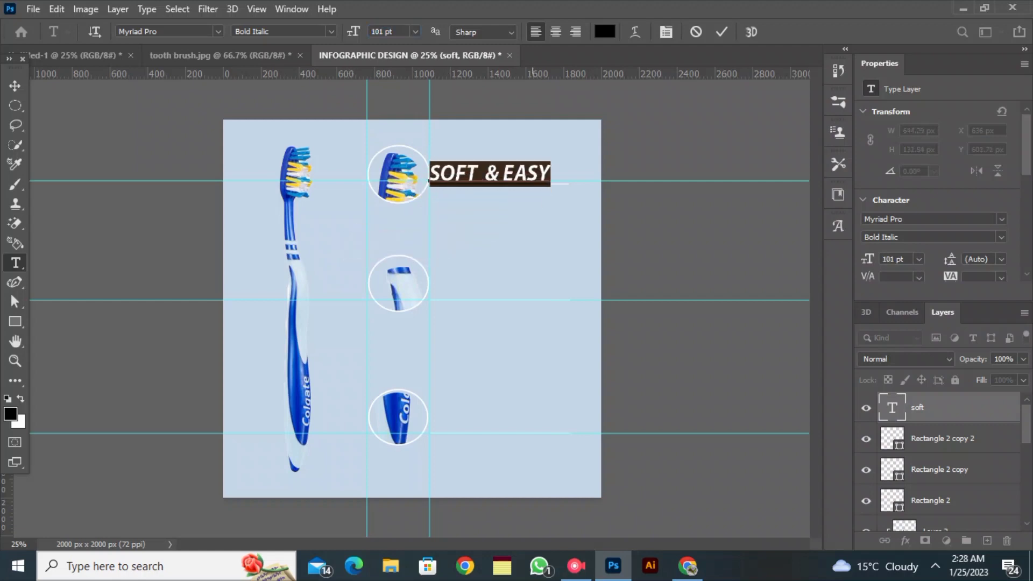
# Change the colour of the "SOFT & EASY" text to white, ffffff
pyautogui.click(605, 31)
pyautogui.write('ffffff')
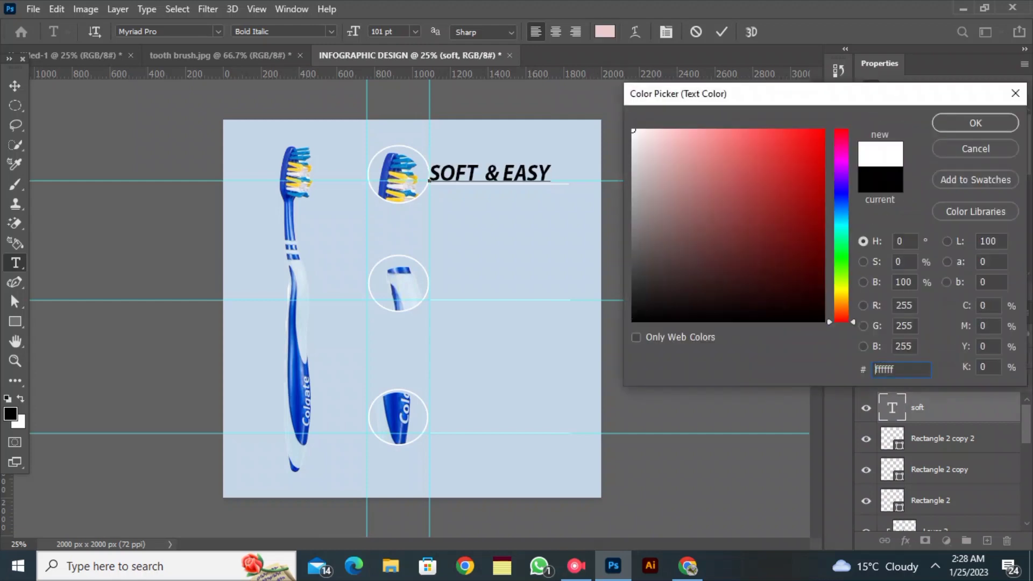
pyautogui.click(635, 142)
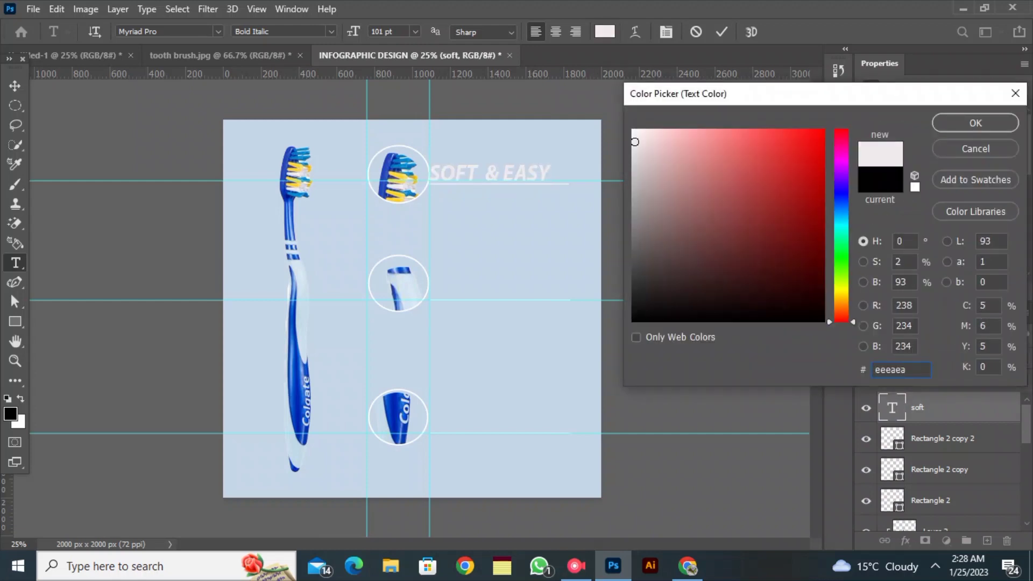
pyautogui.write('ffffff')
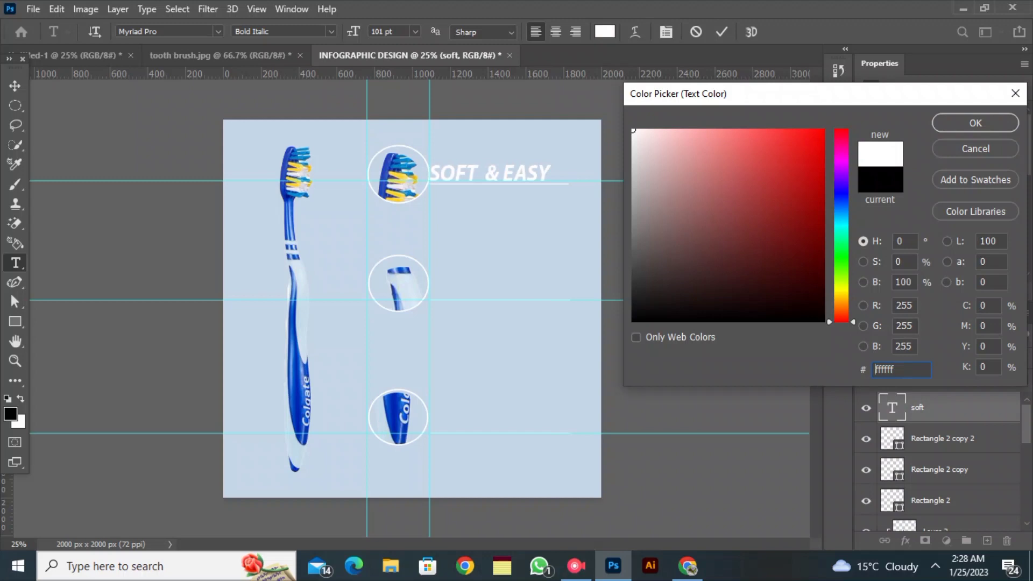
pyautogui.click(976, 123)
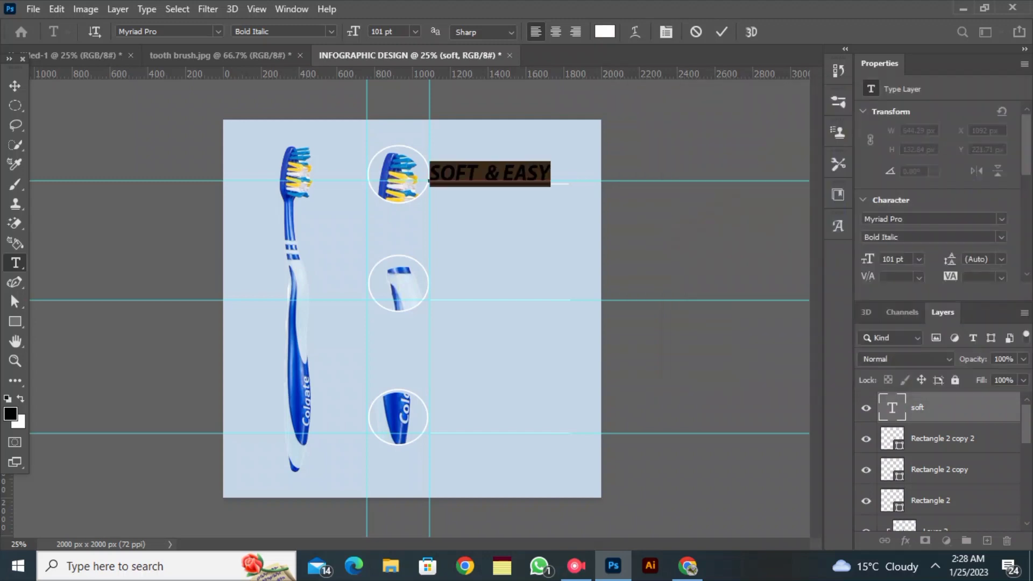
pyautogui.click(721, 31)
pyautogui.press('v')
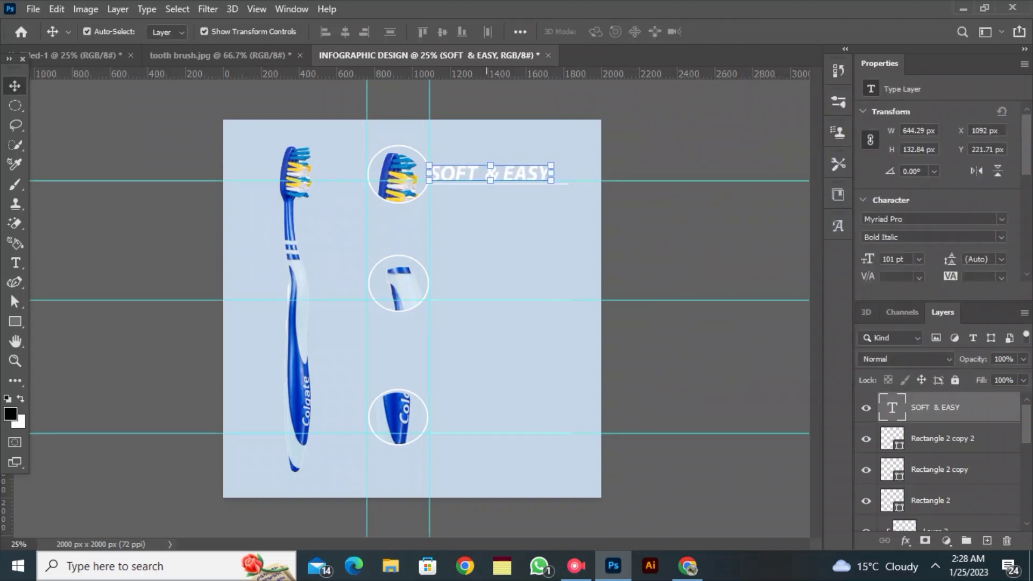
# Add the white 101 pt text "TONGUE CLEANER" in the open area below the "SOFT & EASY" label
pyautogui.click(668, 231)
pyautogui.press('t')
pyautogui.click(444, 267)
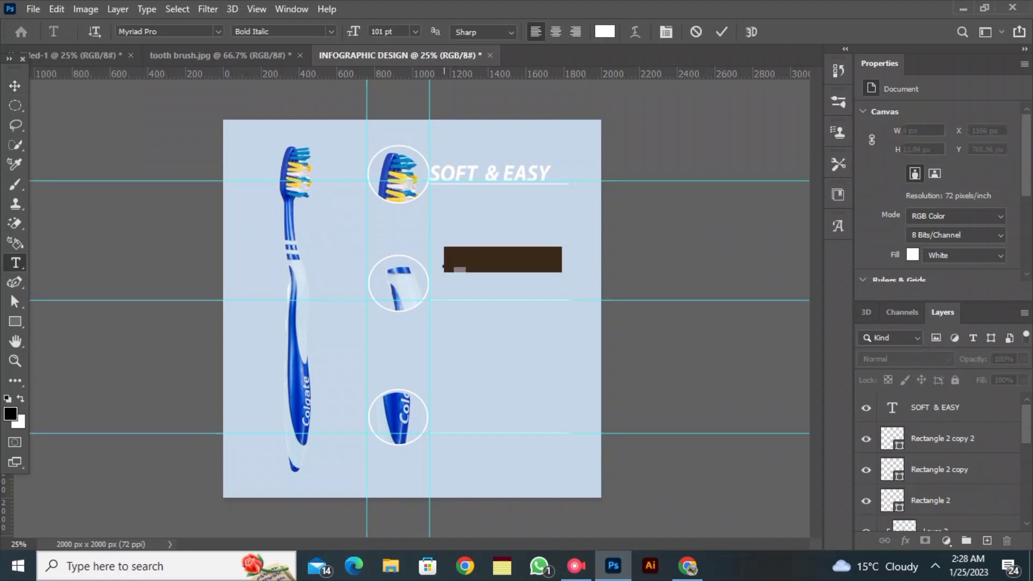
pyautogui.write('TON')
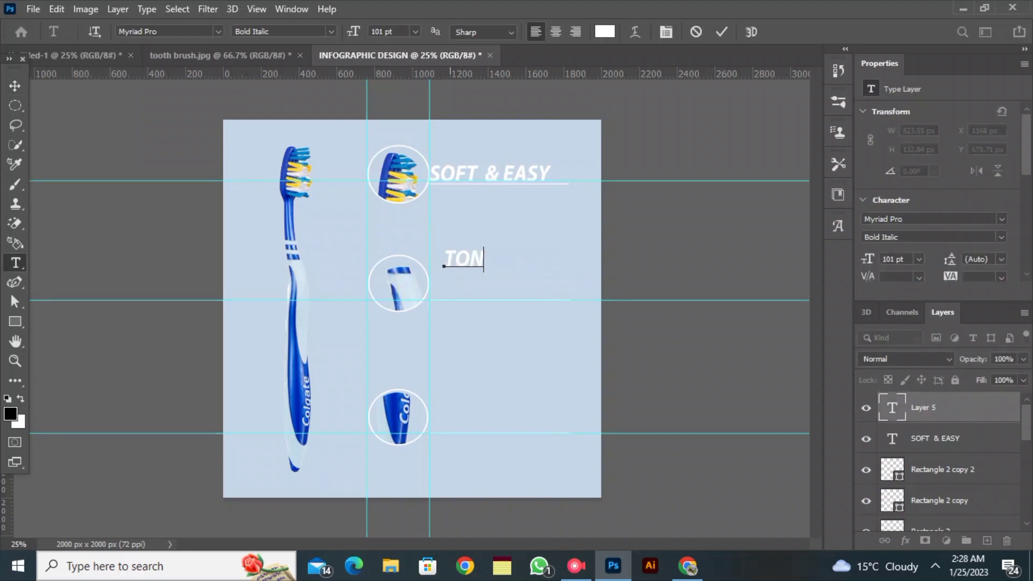
pyautogui.write('GUE C')
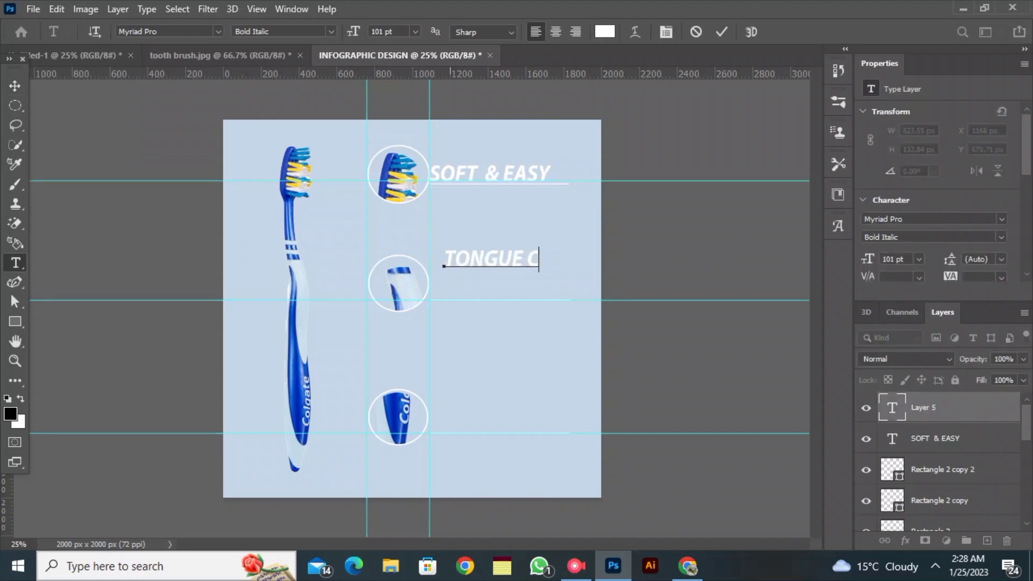
pyautogui.write('LEANE')
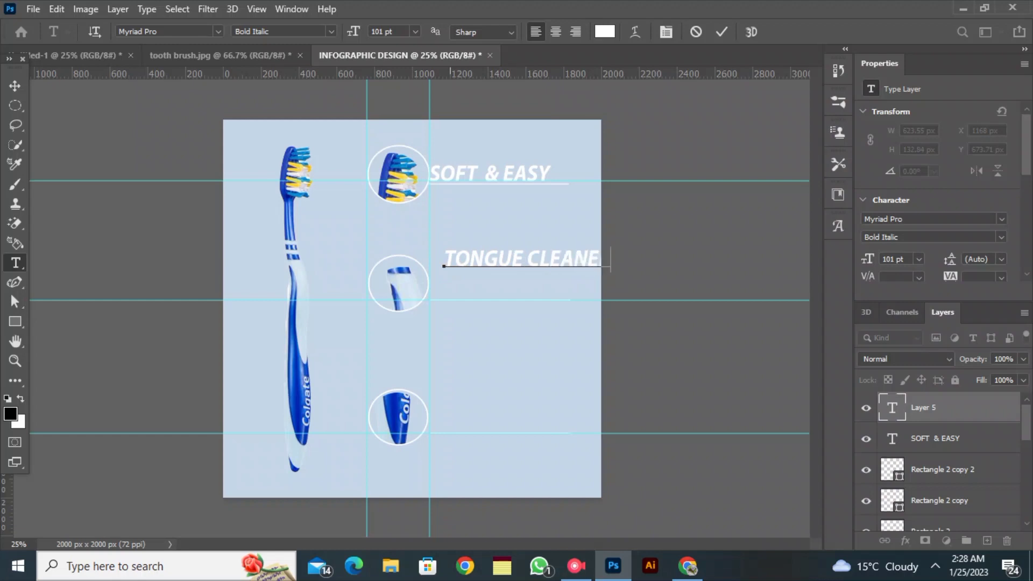
pyautogui.moveTo(482, 307); pyautogui.dragTo(467, 335)
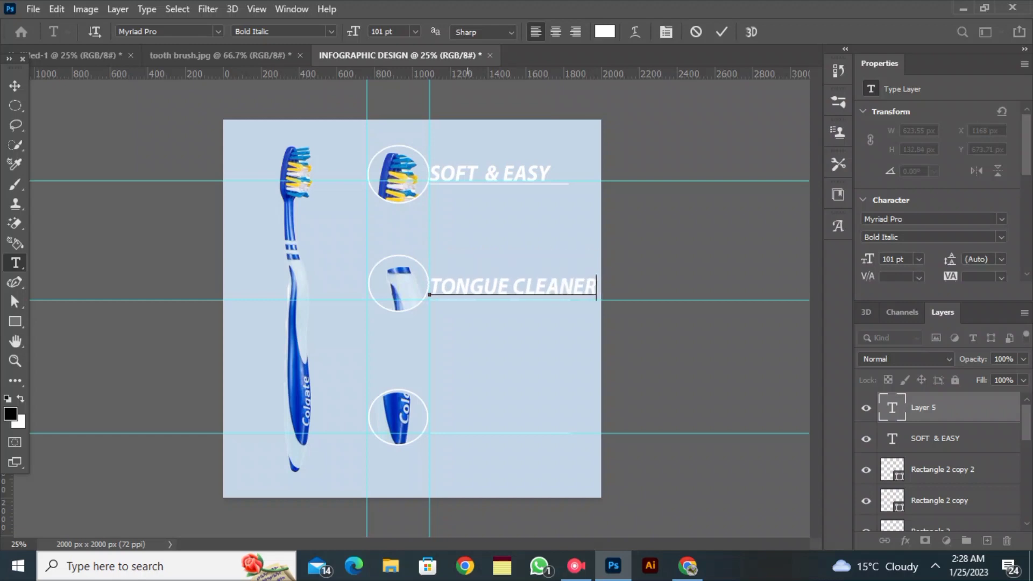
pyautogui.moveTo(532, 285); pyautogui.dragTo(583, 215)
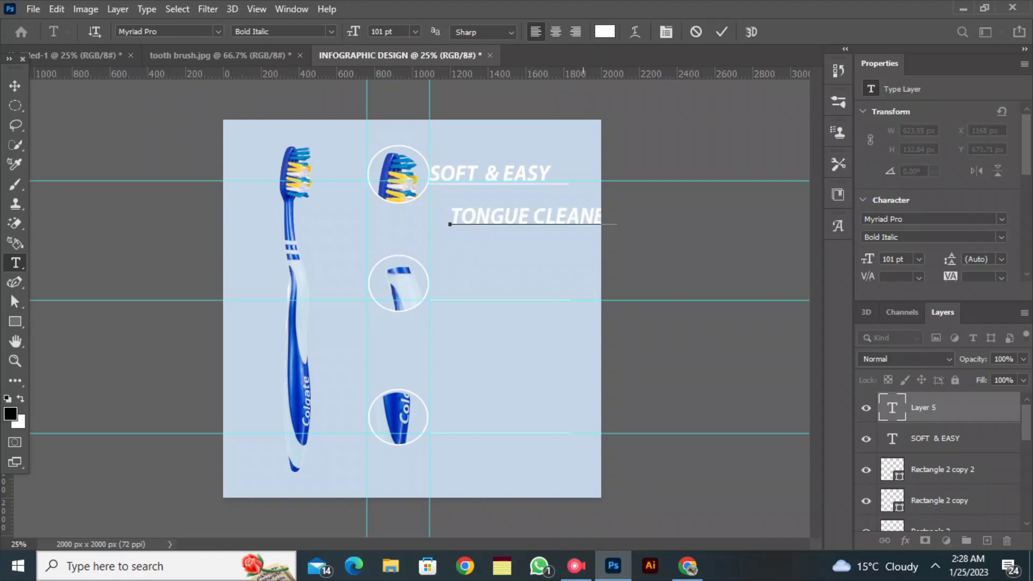
pyautogui.hotkey('ctrl', 'Return')
pyautogui.press('v')
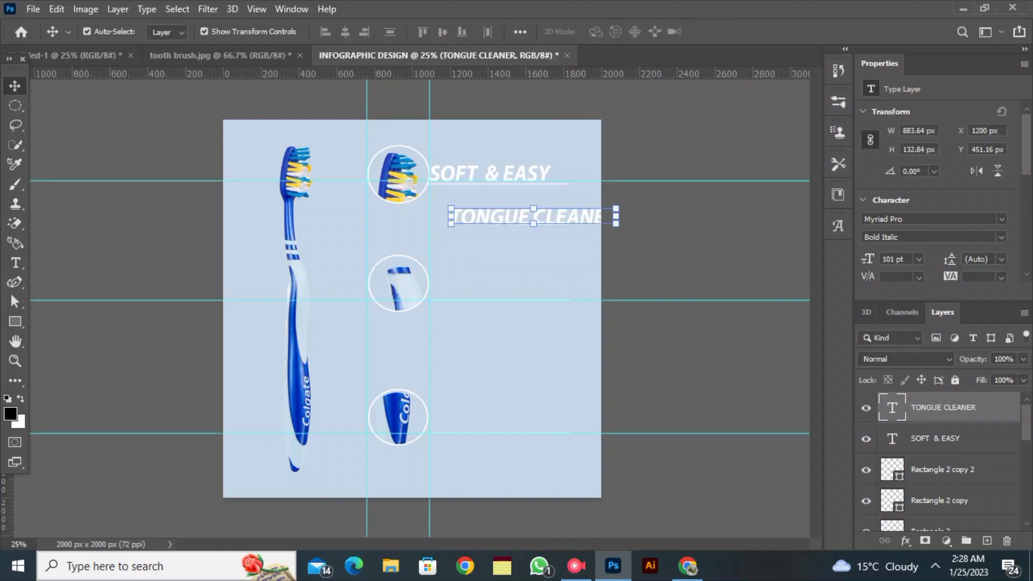
# Raise the middle horizontal guide slightly and place "TONGUE CLEANER" just above the white line beside the neck circle
pyautogui.moveTo(643, 301); pyautogui.dragTo(643, 297)
pyautogui.moveTo(553, 213); pyautogui.dragTo(529, 285)
pyautogui.click(460, 344)
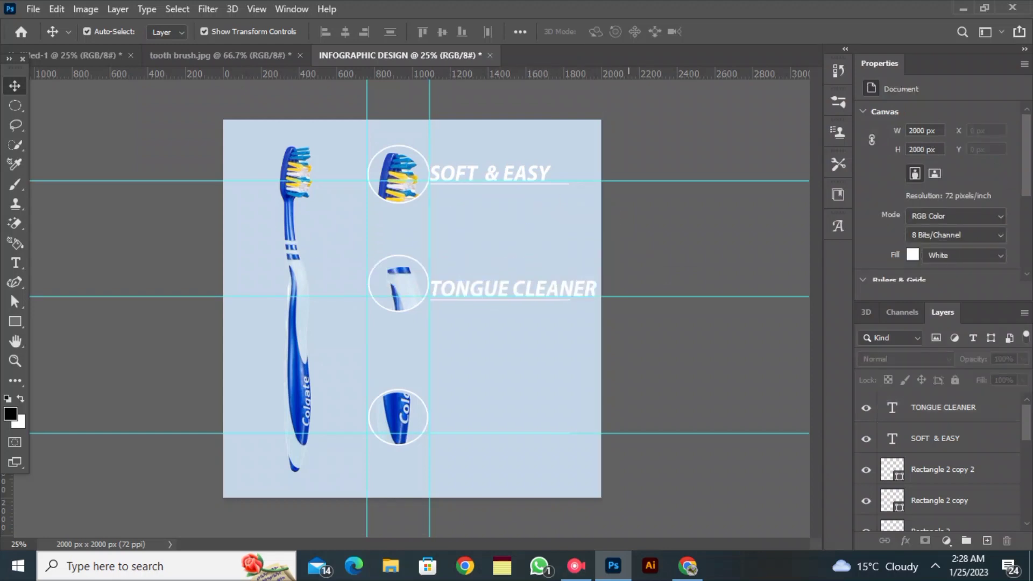
pyautogui.moveTo(630, 296); pyautogui.dragTo(630, 297)
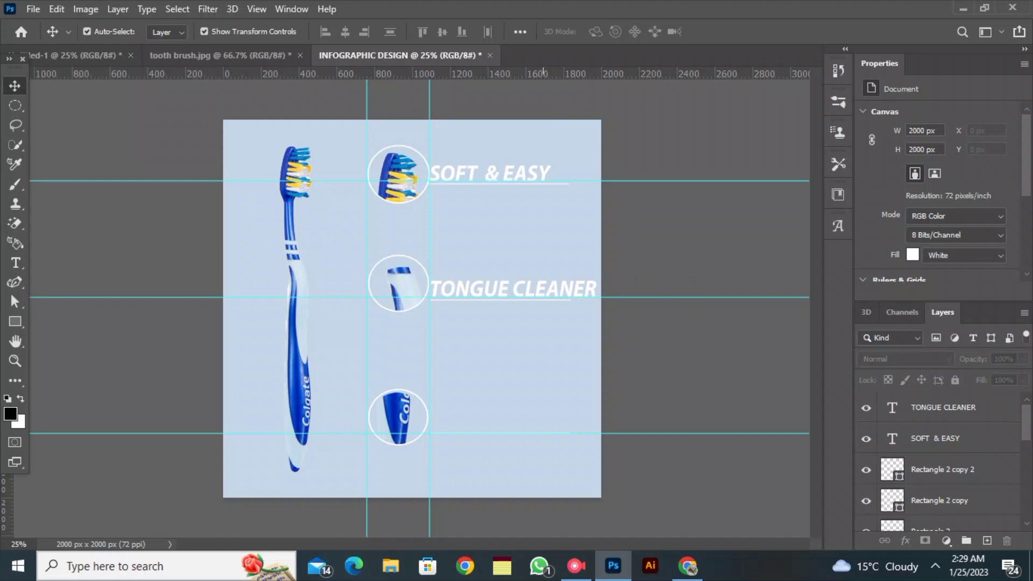
pyautogui.moveTo(543, 289); pyautogui.dragTo(542, 290)
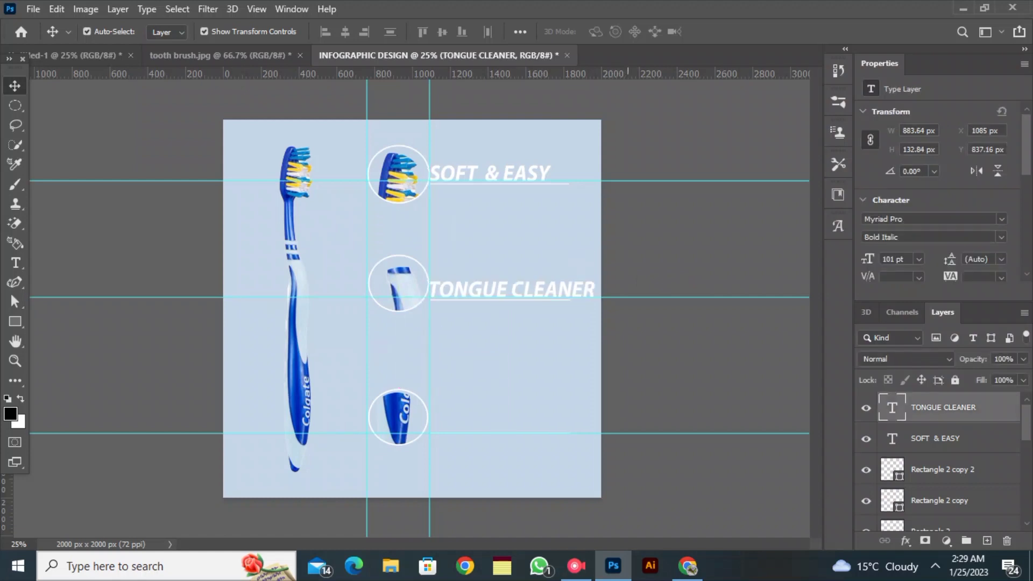
# Add the white 101 pt text "SOLID HANDLE" in the open area below the "TONGUE CLEANER" label
pyautogui.press('t')
pyautogui.click(458, 370)
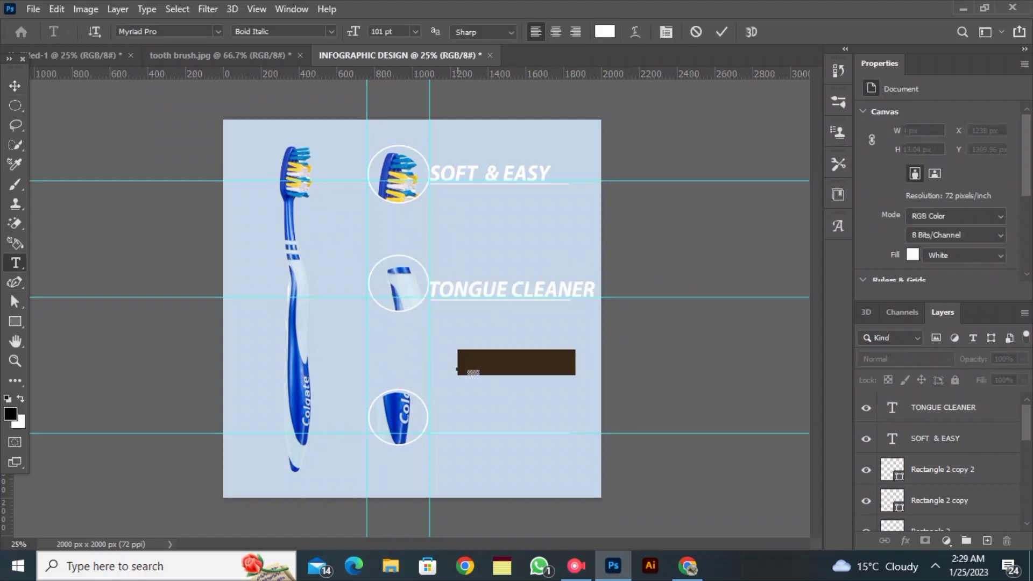
pyautogui.press('BackSpace')
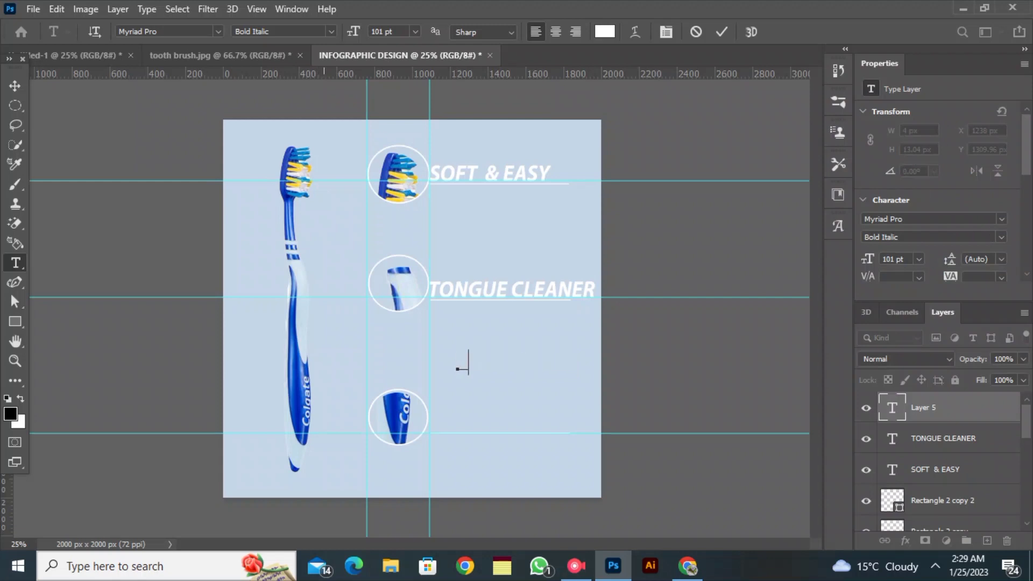
pyautogui.write('SOLID HAN')
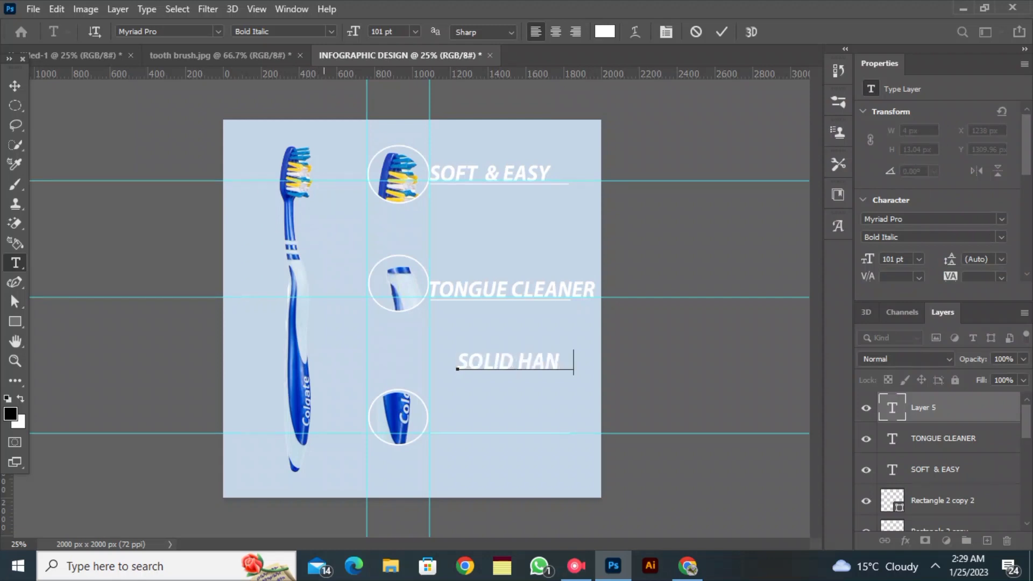
pyautogui.write('DLE')
pyautogui.click(722, 32)
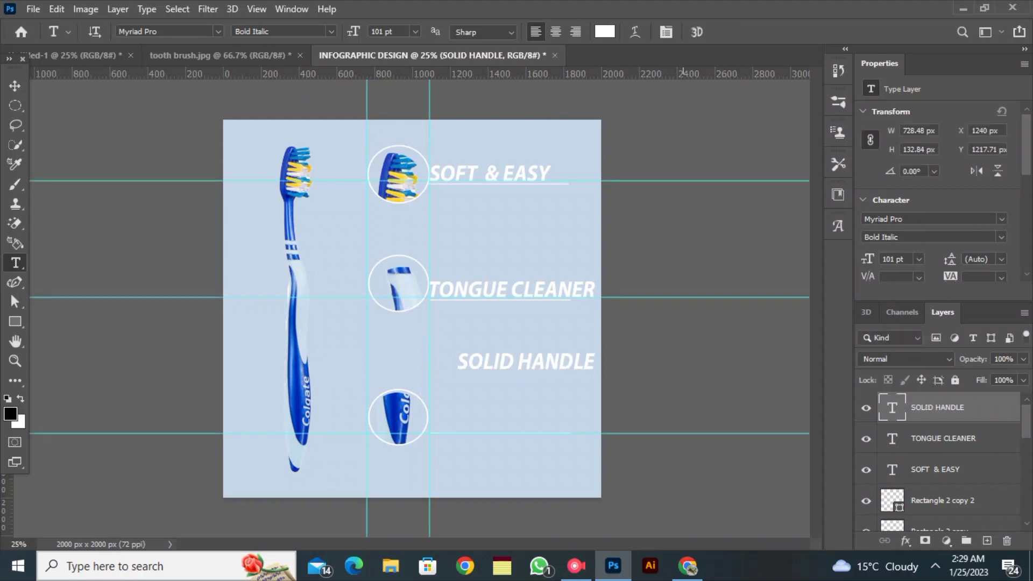
# Raise the lowest horizontal guide slightly and place "SOLID HANDLE" just above the white line beside the handle circle
pyautogui.press('v')
pyautogui.moveTo(682, 433); pyautogui.dragTo(682, 429)
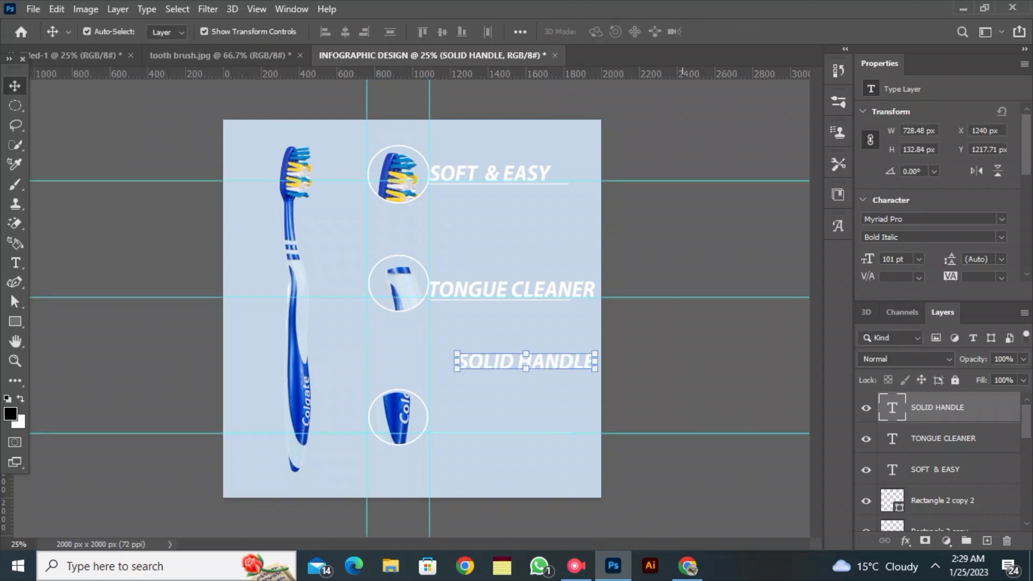
pyautogui.moveTo(543, 362); pyautogui.dragTo(515, 423)
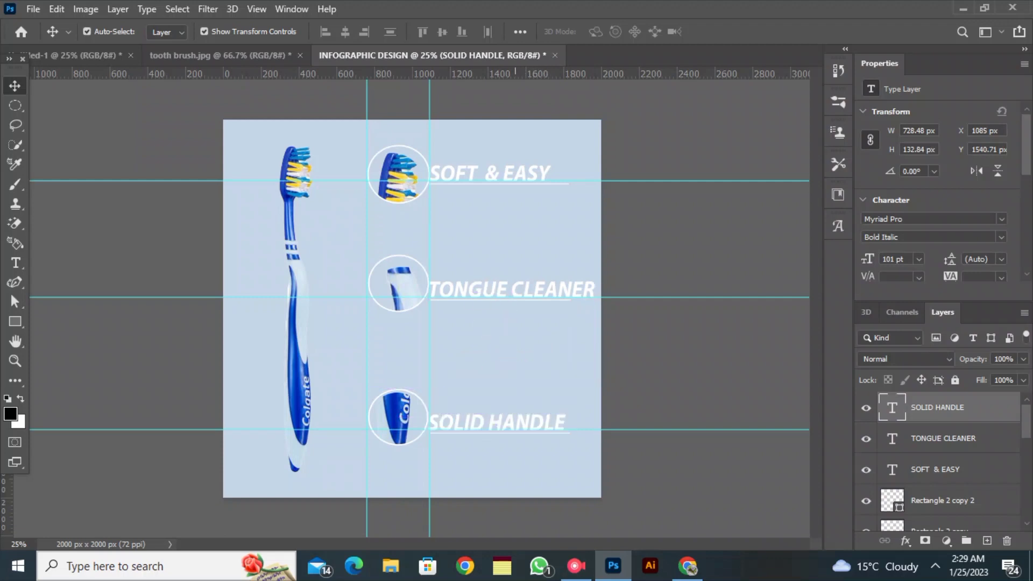
pyautogui.doubleClick(499, 425)
pyautogui.click(721, 32)
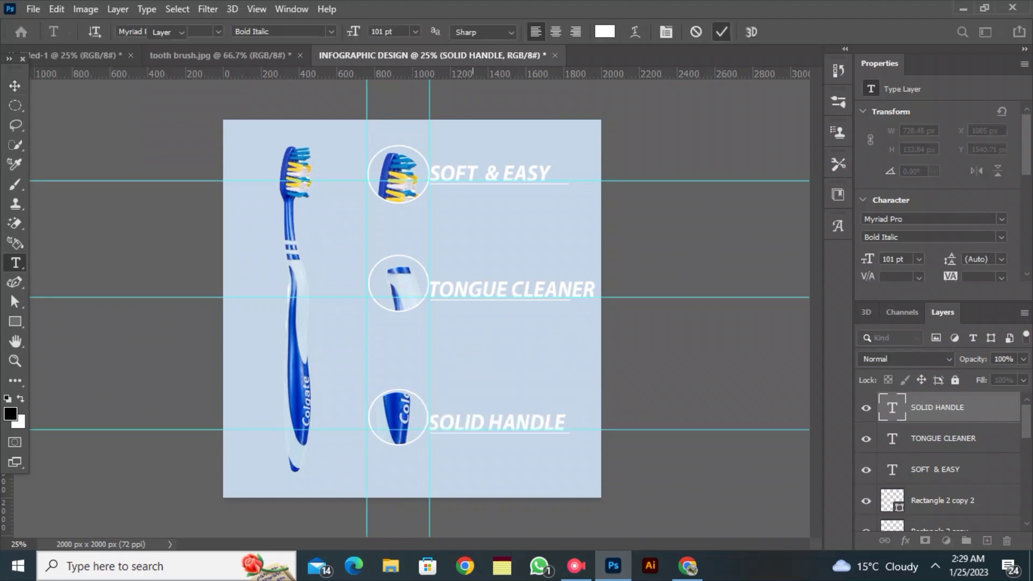
# Add a Lorem Ipsum paragraph box below the "SOFT & EASY" line, with its text in Myriad Pro Bold at 33 pt
pyautogui.click(15, 85)
pyautogui.press('t')
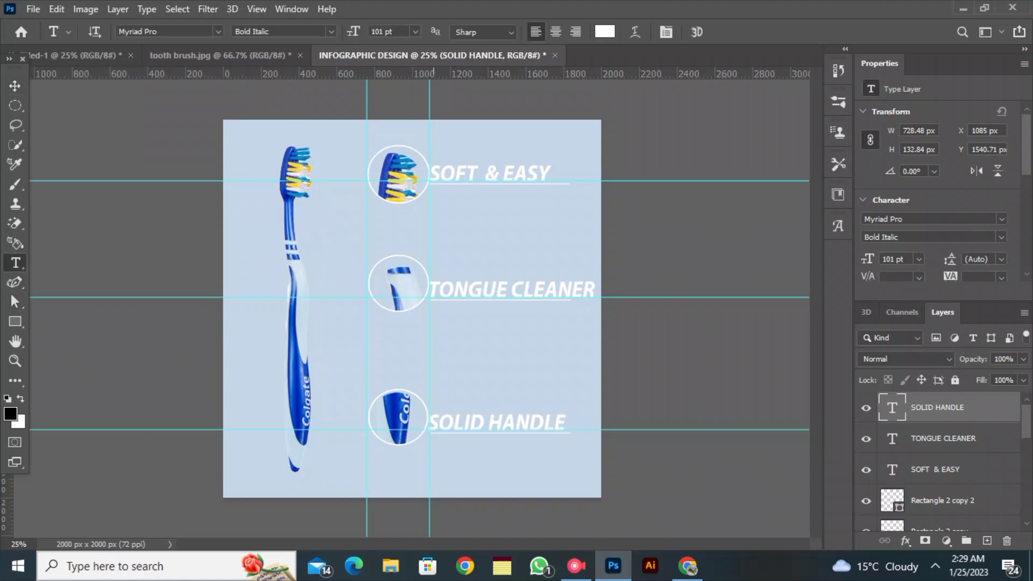
pyautogui.moveTo(430, 193); pyautogui.dragTo(601, 254)
pyautogui.click(331, 32)
pyautogui.click(285, 70)
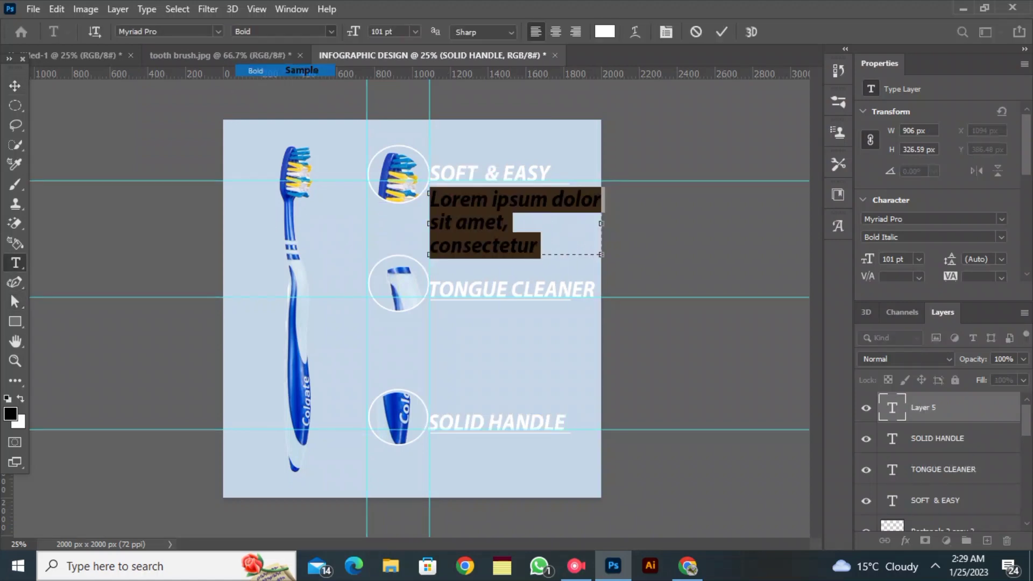
pyautogui.moveTo(354, 31)
pyautogui.mouseDown()
pyautogui.moveTo(322, 32)
pyautogui.moveTo(348, 31)
pyautogui.mouseUp()
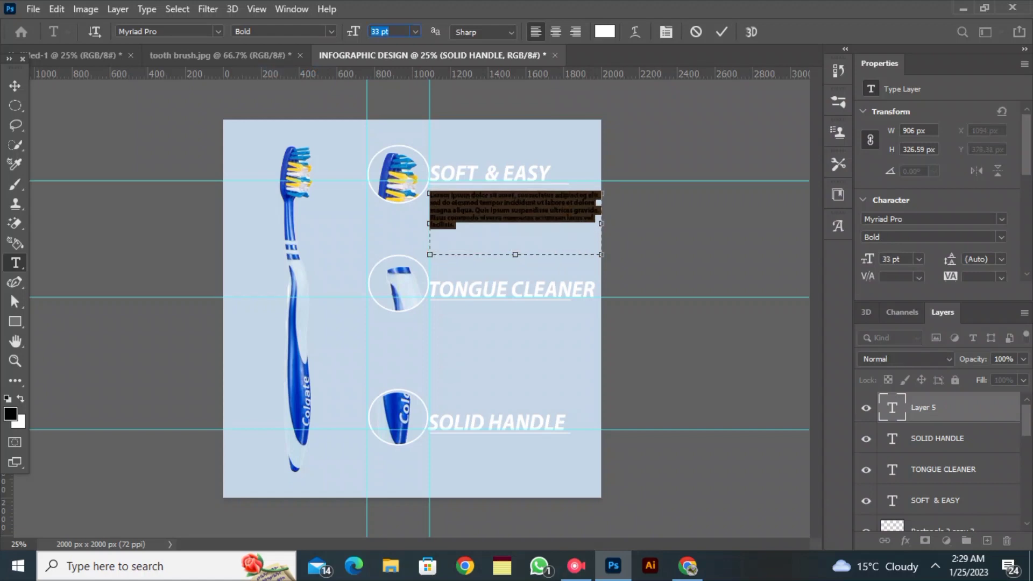
# Shrink the paragraph box to 822 px wide and about 175 px high, and place it just under the "SOFT & EASY" line
pyautogui.moveTo(510, 255); pyautogui.dragTo(505, 228)
pyautogui.moveTo(601, 210); pyautogui.dragTo(585, 226)
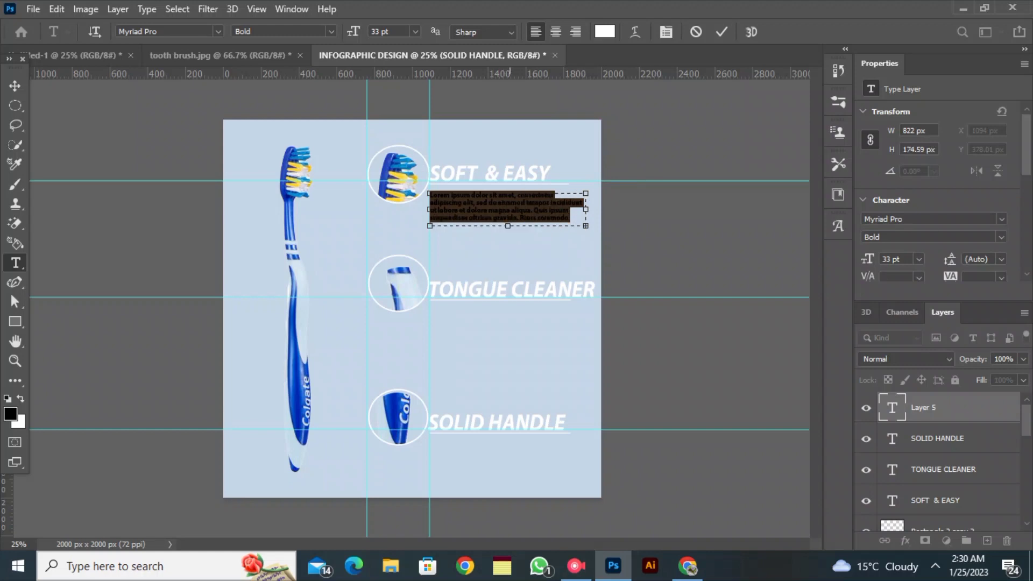
pyautogui.click(722, 32)
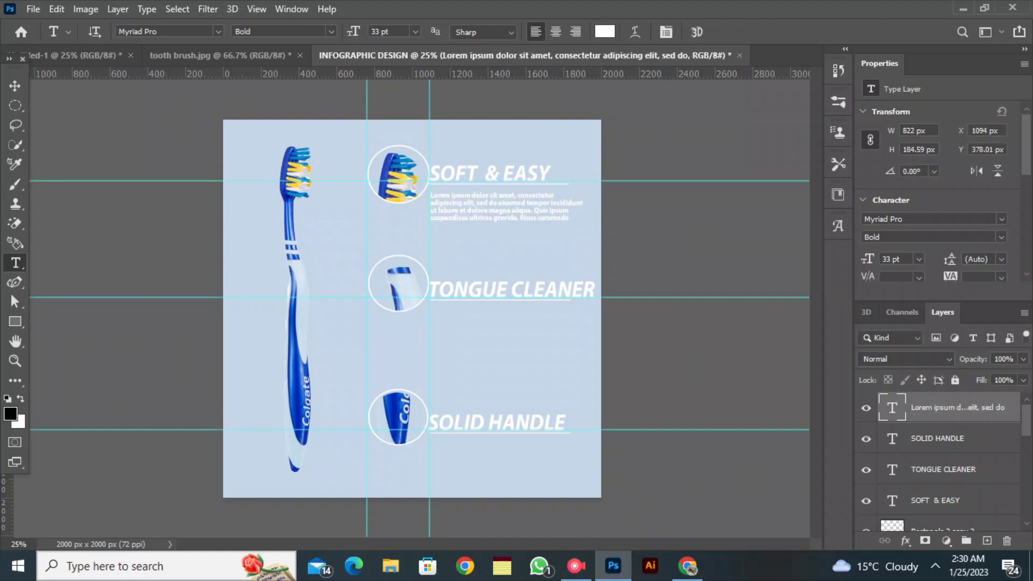
pyautogui.click(14, 85)
pyautogui.moveTo(453, 192); pyautogui.dragTo(458, 187)
pyautogui.click(666, 215)
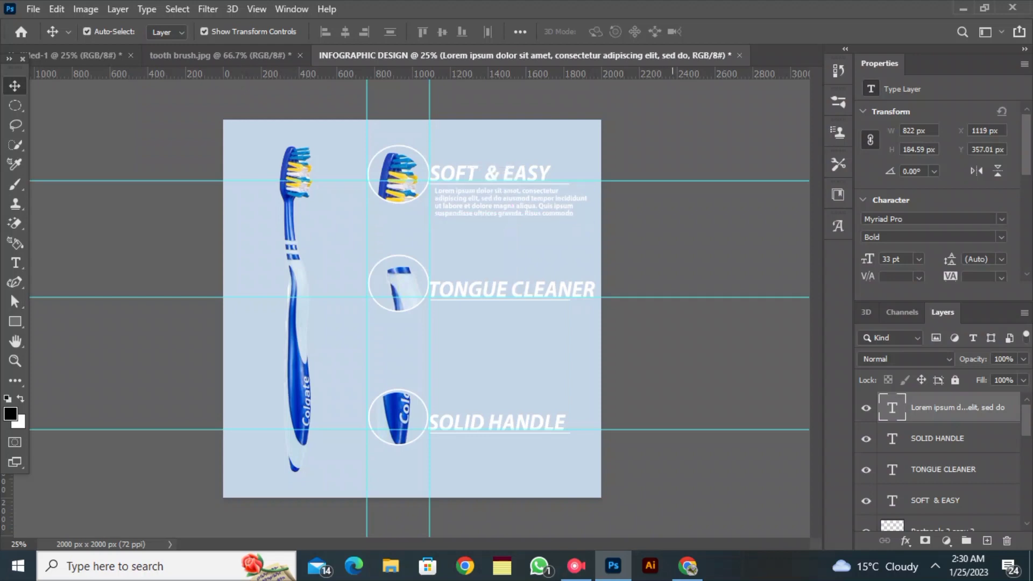
# Add a Lorem Ipsum paragraph about 832 x 113 px just under the "TONGUE CLEANER" line, aligned with the paragraph above
pyautogui.click(15, 263)
pyautogui.moveTo(445, 331)
pyautogui.mouseDown()
pyautogui.moveTo(612, 387)
pyautogui.moveTo(602, 393)
pyautogui.mouseUp()
pyautogui.moveTo(523, 393); pyautogui.dragTo(487, 346)
pyautogui.click(721, 32)
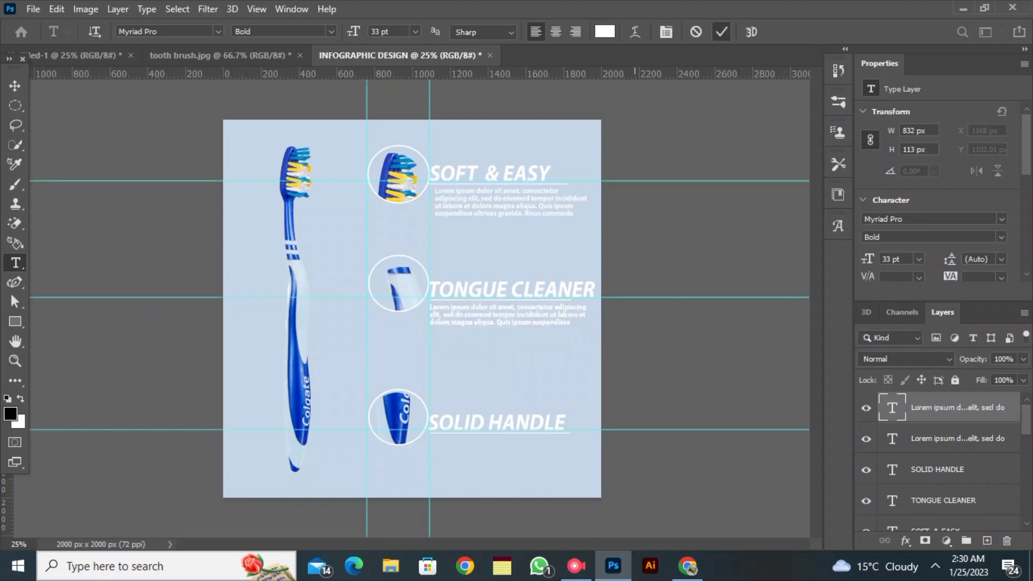
pyautogui.click(15, 105)
pyautogui.click(14, 87)
pyautogui.moveTo(460, 316); pyautogui.dragTo(463, 317)
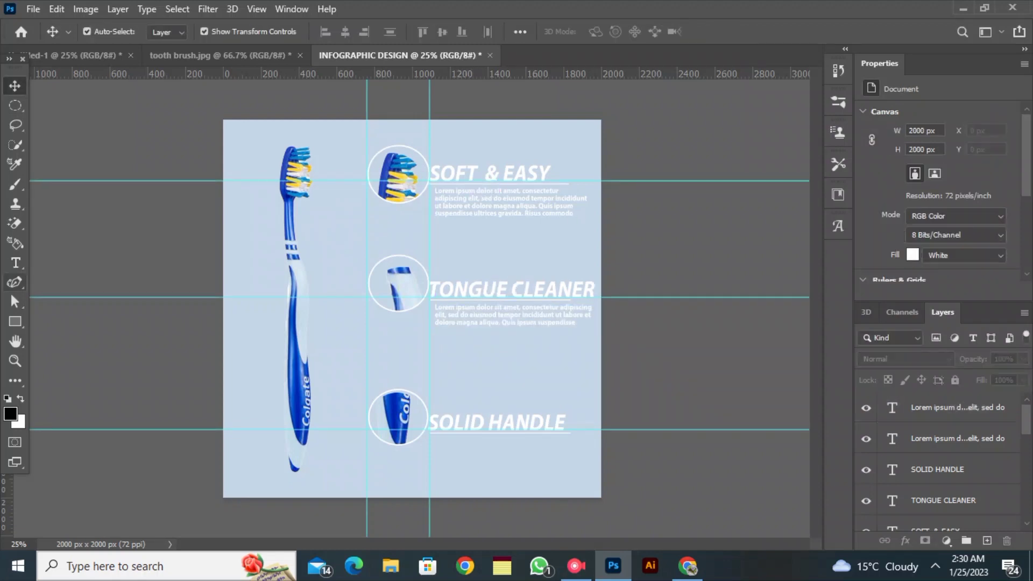
# Add a Lorem Ipsum paragraph about 881 x 228 px just under the "SOLID HANDLE" line, aligned with the other paragraphs
pyautogui.press('t')
pyautogui.moveTo(434, 455); pyautogui.dragTo(602, 498)
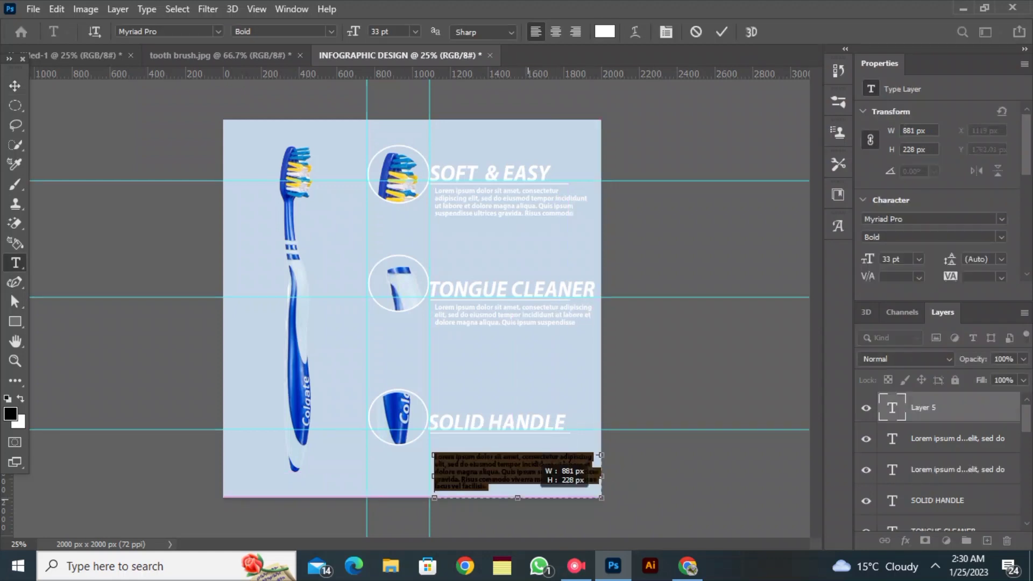
pyautogui.moveTo(522, 519); pyautogui.dragTo(522, 499)
pyautogui.click(722, 32)
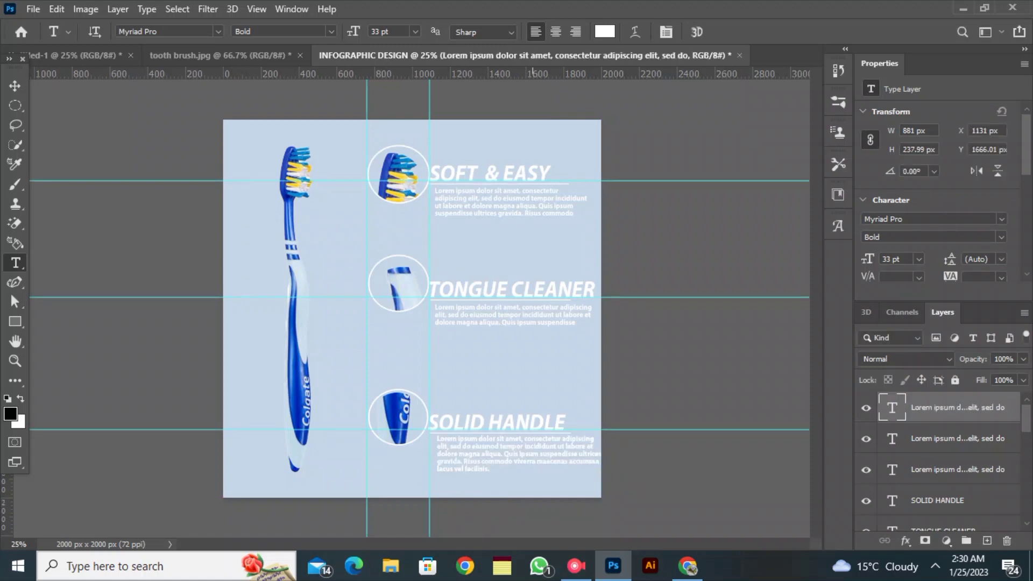
pyautogui.press('v')
pyautogui.moveTo(525, 454); pyautogui.dragTo(520, 456)
pyautogui.click(669, 488)
# Duplicate the full toothbrush, flip the copy horizontally and place it directly to the left of the original
pyautogui.click(297, 344)
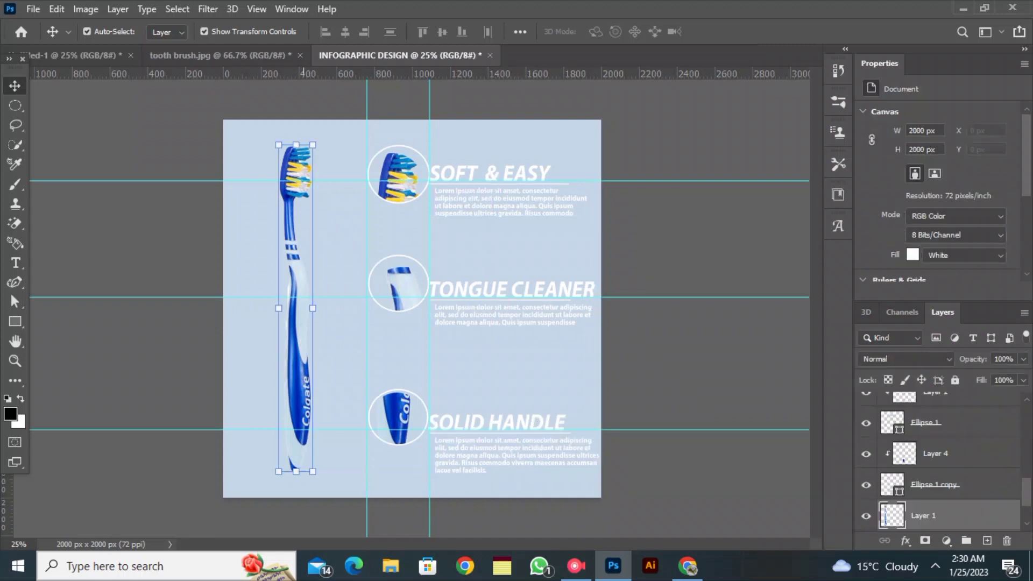
pyautogui.hotkey('ctrl', 'j')
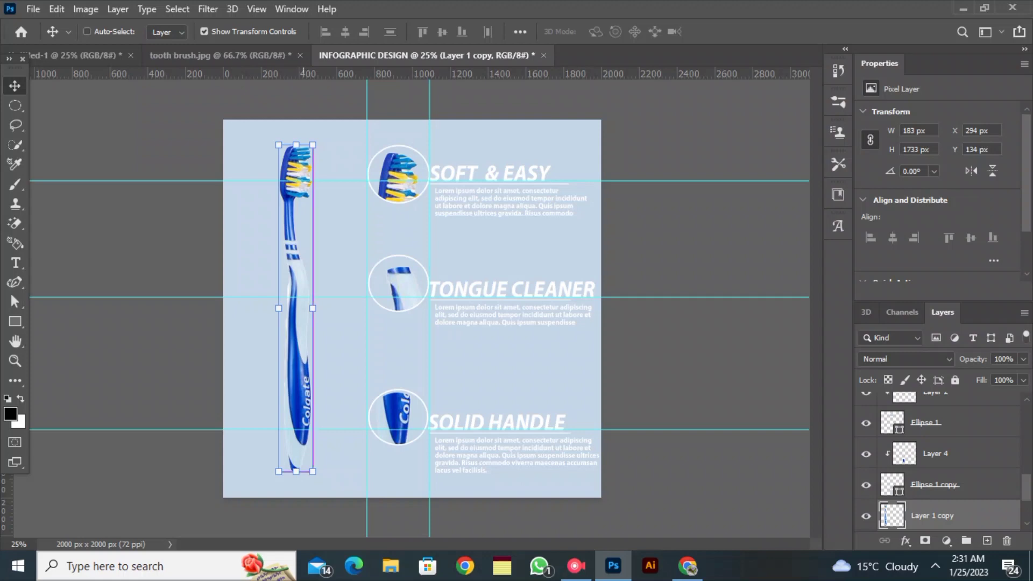
pyautogui.hotkey('ctrl', 't')
pyautogui.rightClick(303, 325)
pyautogui.click(323, 298)
pyautogui.moveTo(311, 297); pyautogui.dragTo(277, 297)
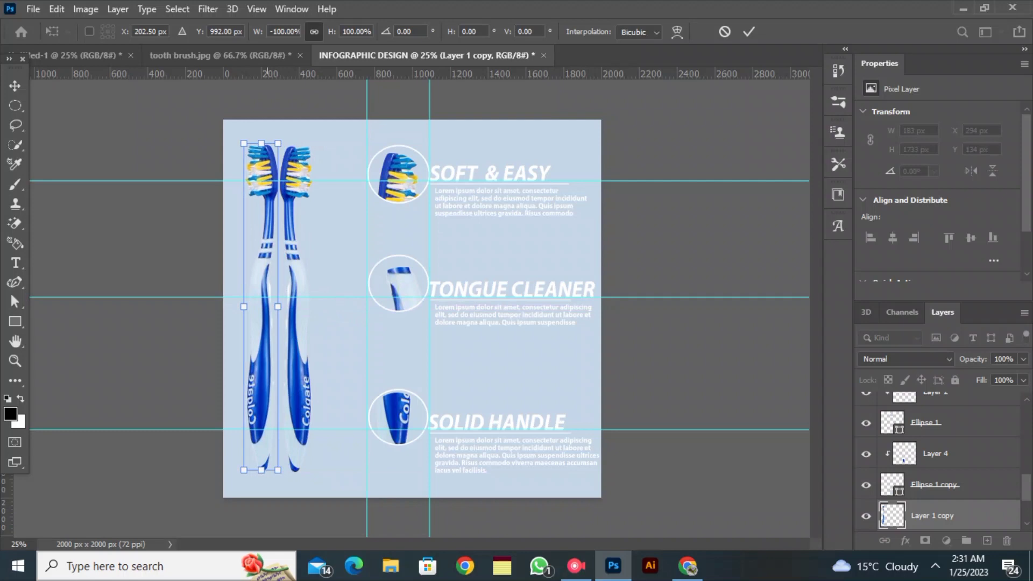
pyautogui.click(748, 32)
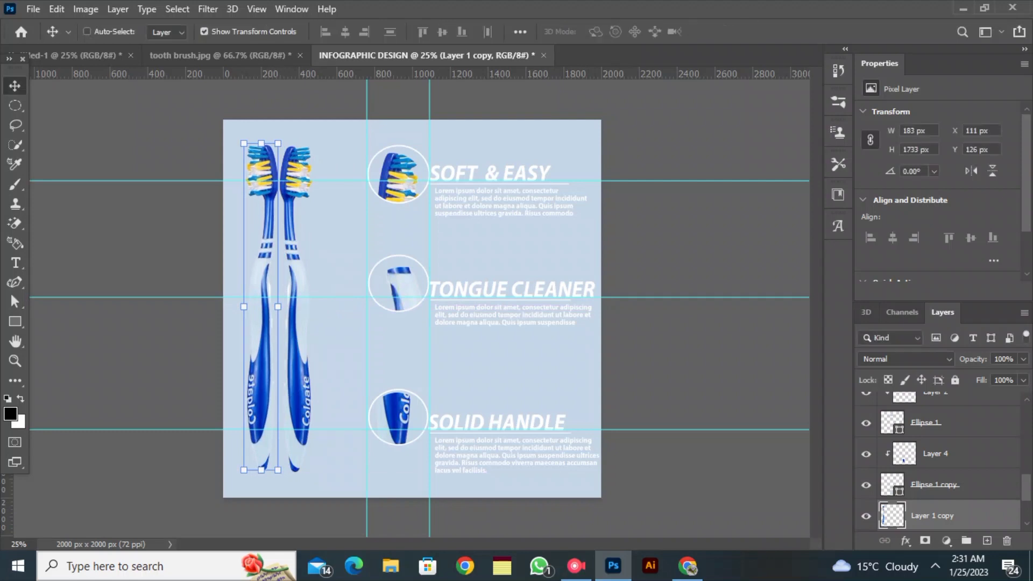
pyautogui.scroll(-3, 939, 457)
pyautogui.keyDown('ctrl'); pyautogui.click(939, 454); pyautogui.keyUp('ctrl')
pyautogui.rightClick(942, 454)
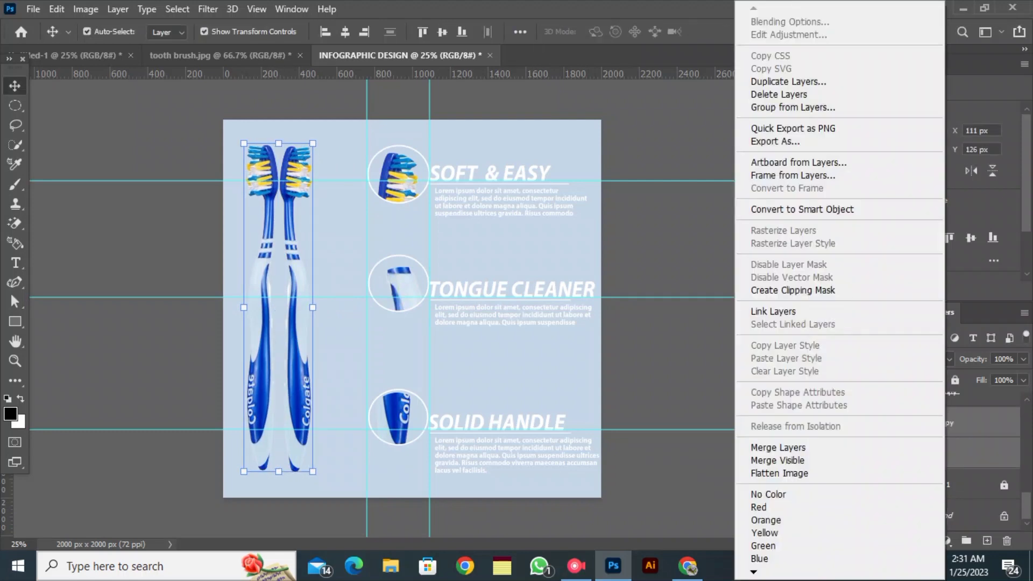
pyautogui.click(948, 454)
pyautogui.click(948, 455)
pyautogui.hotkey('ctrl', 'j')
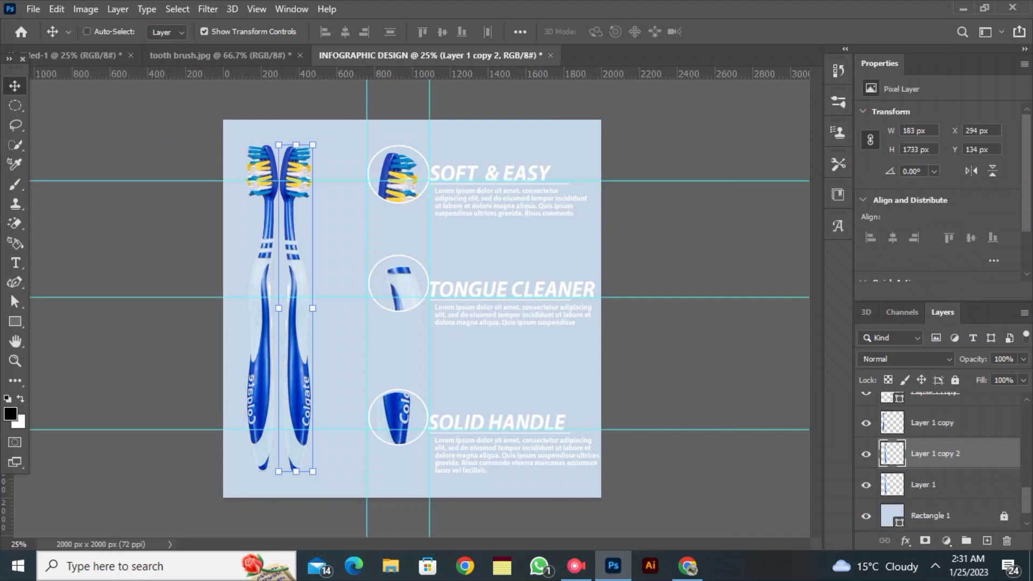
pyautogui.hotkey('ctrl', 'z')
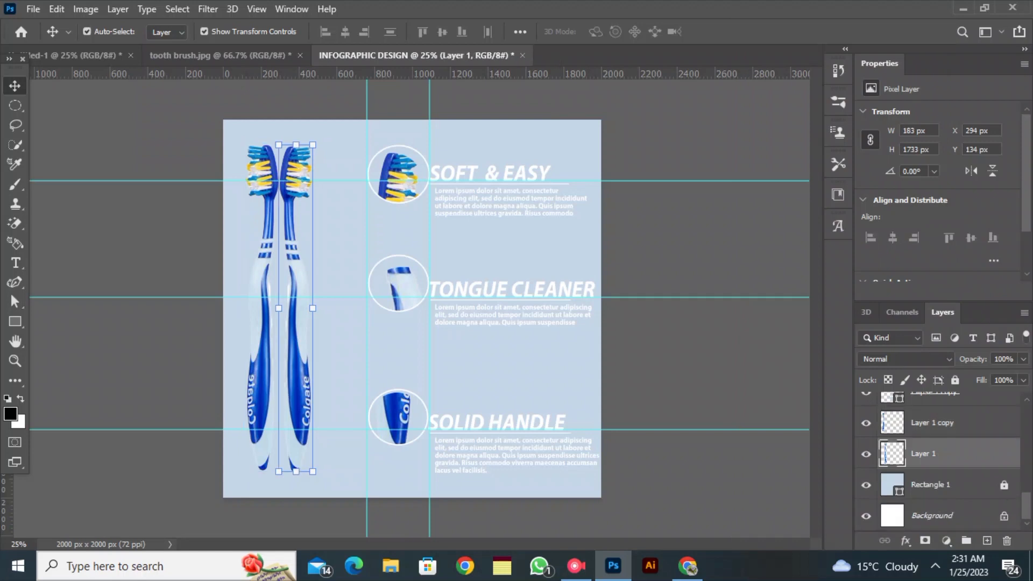
# Duplicate both full toothbrush layers together and convert the two copies into a single smart object
pyautogui.click(943, 424)
pyautogui.click(943, 454)
pyautogui.keyDown('shift'); pyautogui.click(942, 424); pyautogui.keyUp('shift')
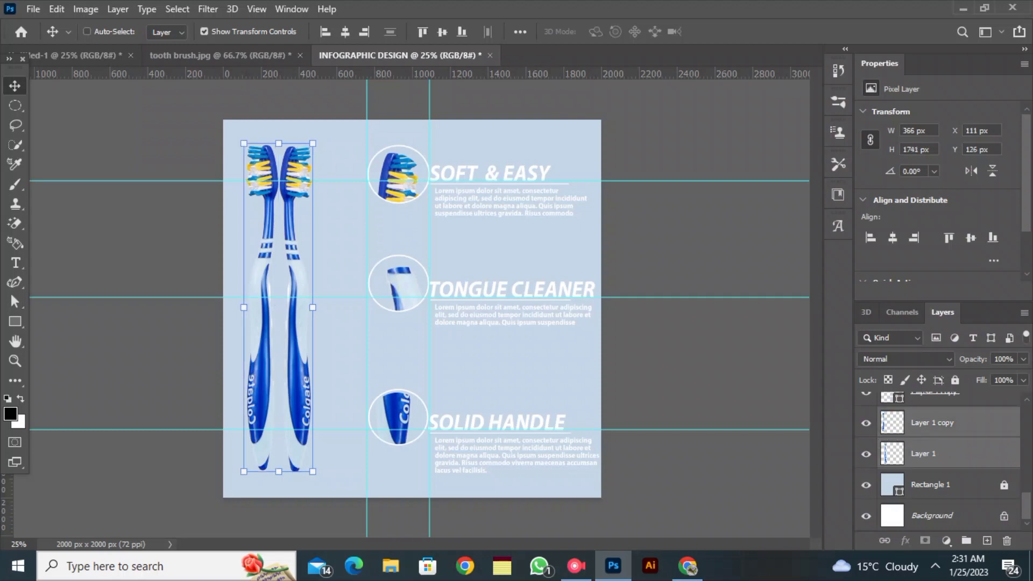
pyautogui.rightClick(964, 425)
pyautogui.click(925, 312)
pyautogui.hotkey('ctrl', 'j')
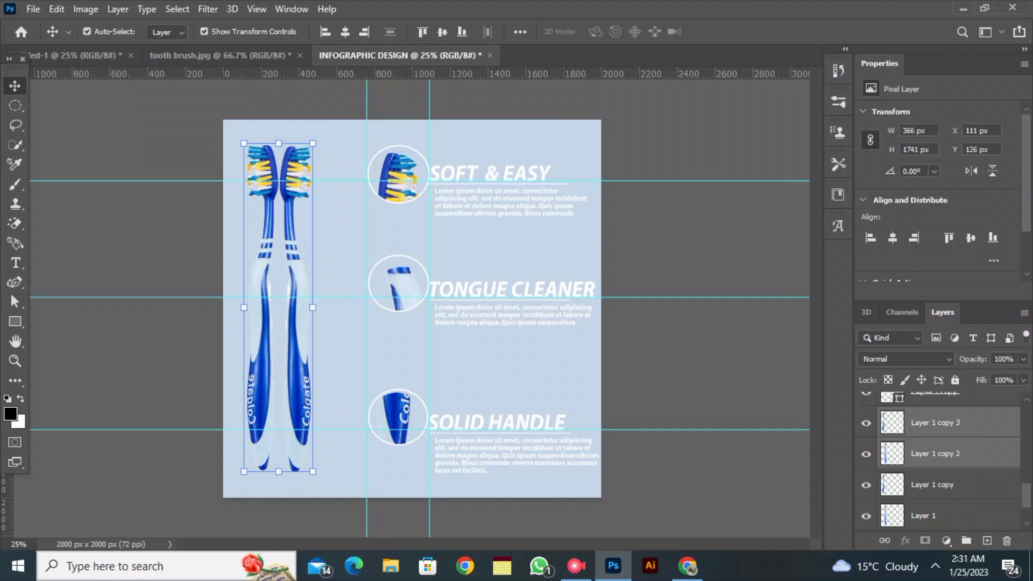
pyautogui.rightClick(985, 425)
pyautogui.click(914, 209)
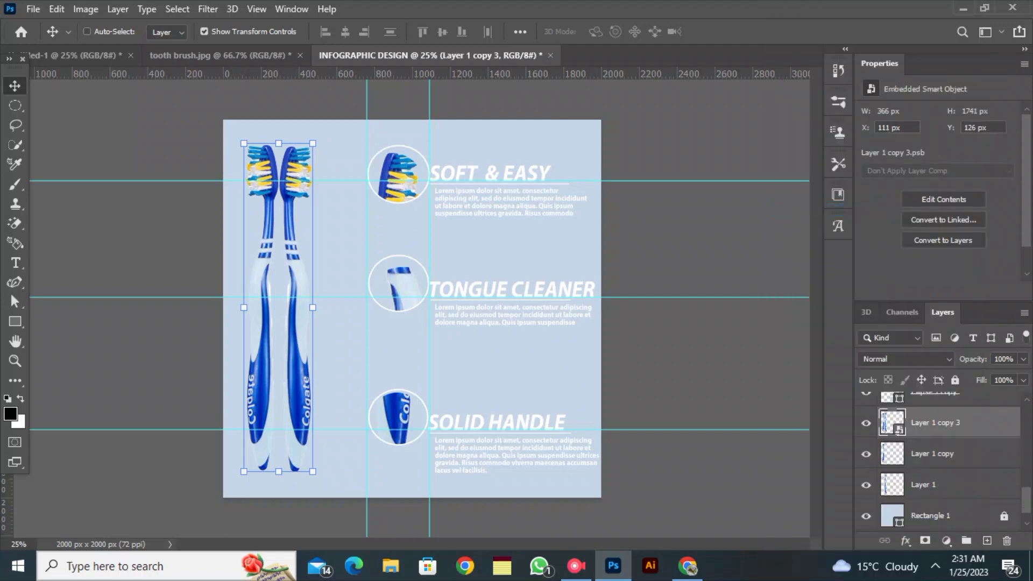
# Flip the combined brush copy vertically and horizontally and set it directly beneath the brush ends as a reflection at 33% opacity
pyautogui.keyDown('ctrl'); pyautogui.click(700, 345); pyautogui.keyUp('ctrl')
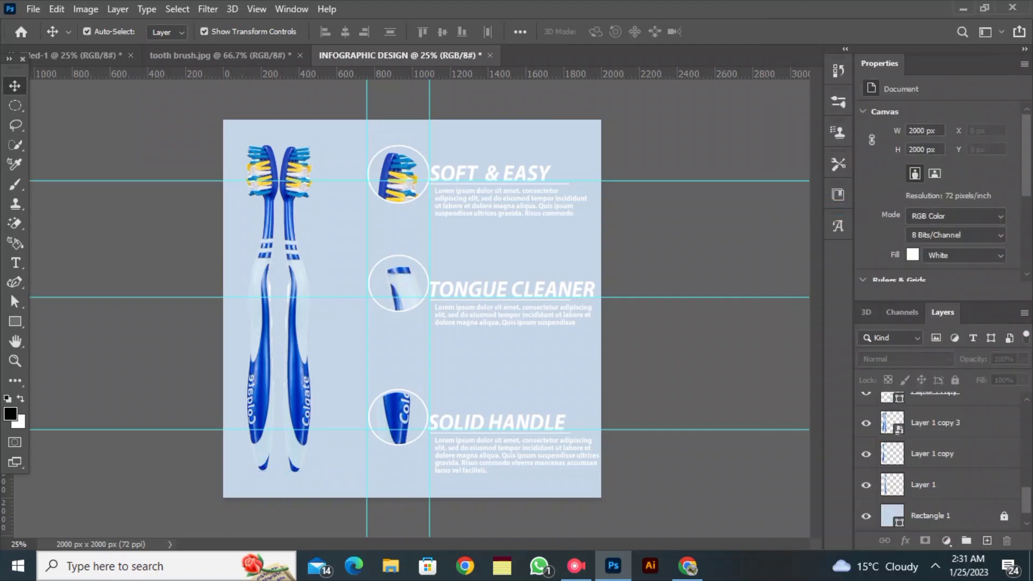
pyautogui.rightClick(293, 288)
pyautogui.click(323, 295)
pyautogui.hotkey('ctrl', 't')
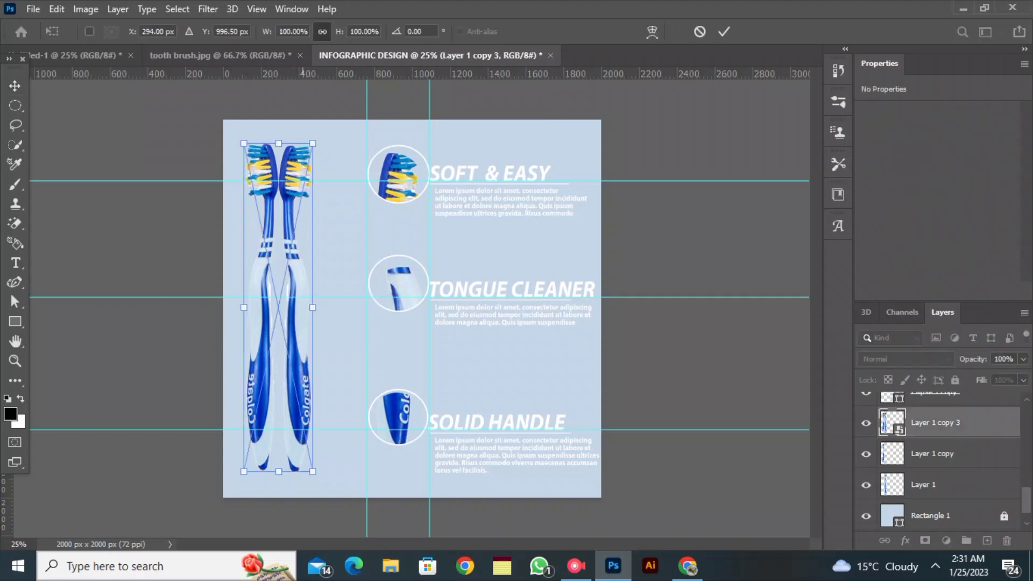
pyautogui.rightClick(276, 276)
pyautogui.click(302, 509)
pyautogui.moveTo(294, 291); pyautogui.dragTo(305, 473)
pyautogui.rightClick(333, 311)
pyautogui.click(357, 300)
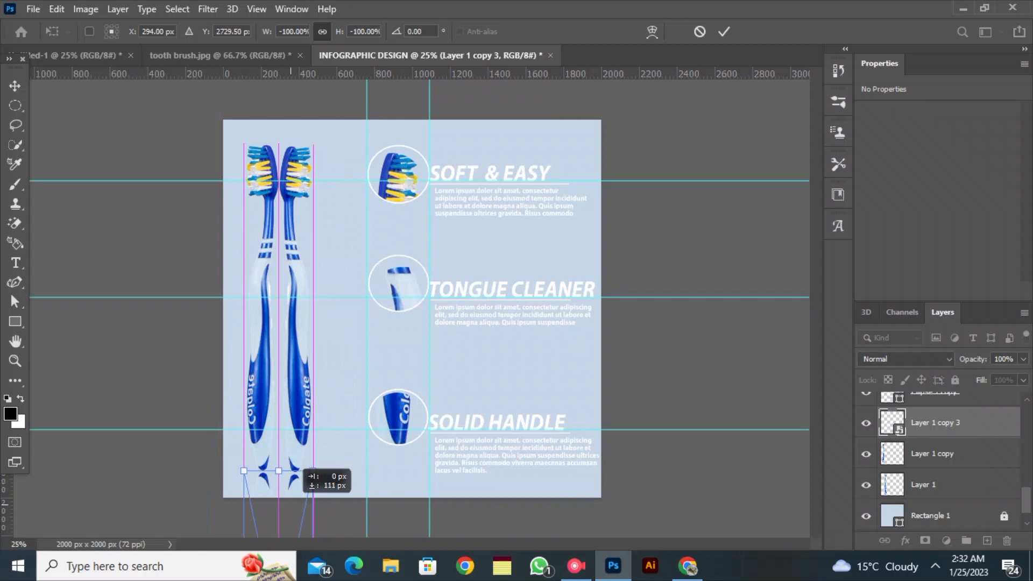
pyautogui.click(725, 32)
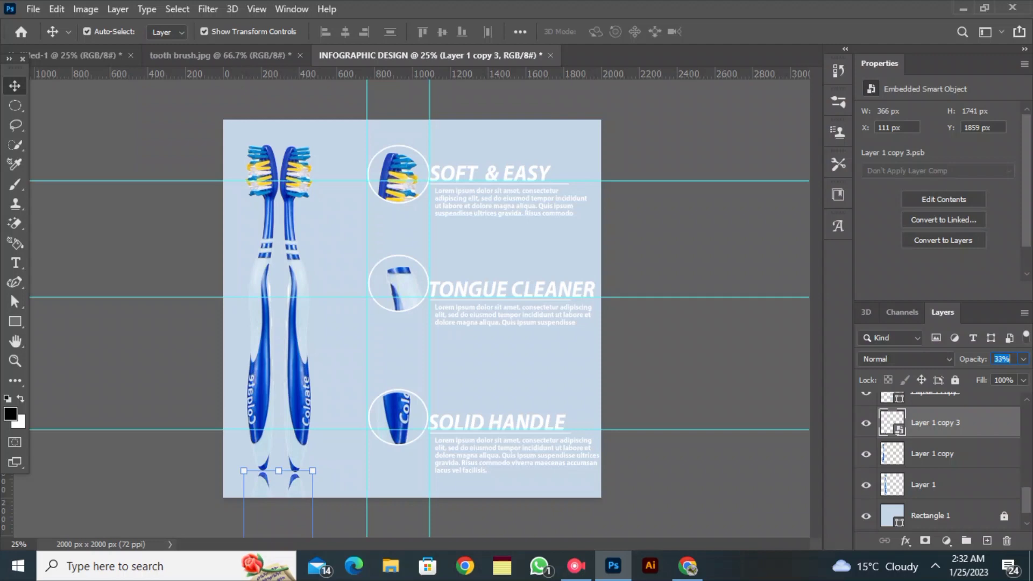
pyautogui.click(683, 183)
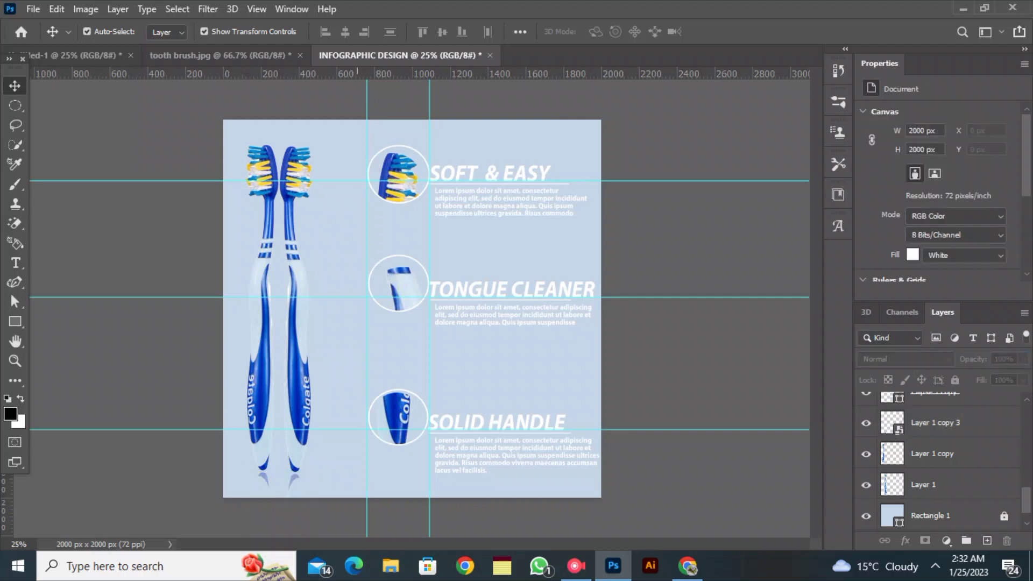
# Remove the vertical and horizontal guides from the canvas
pyautogui.moveTo(367, 153); pyautogui.dragTo(8, 133)
pyautogui.moveTo(429, 107); pyautogui.dragTo(10, 129)
pyautogui.moveTo(516, 181); pyautogui.dragTo(518, 71)
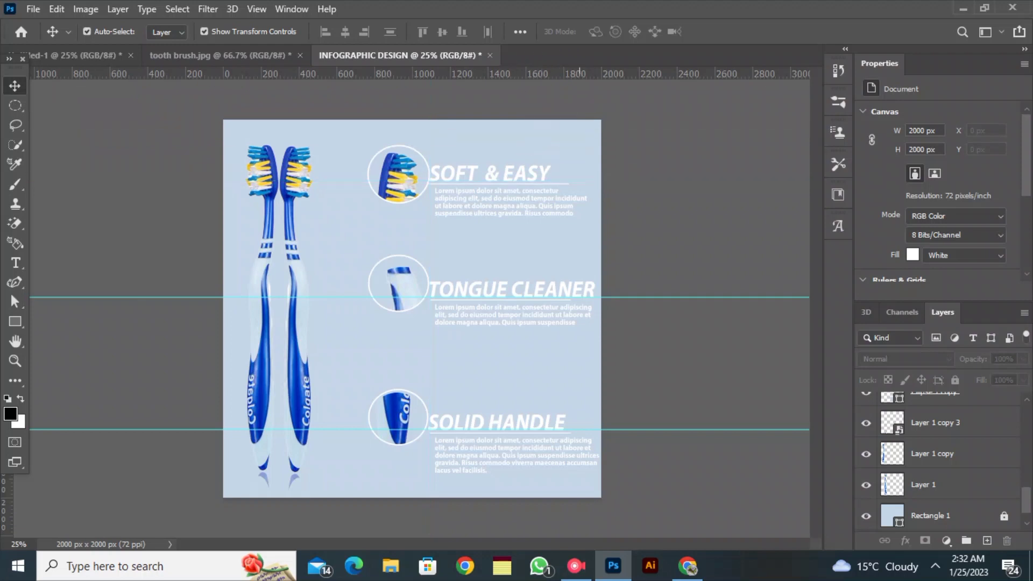
pyautogui.moveTo(598, 298); pyautogui.dragTo(629, 73)
pyautogui.moveTo(710, 73)
pyautogui.mouseDown()
pyautogui.moveTo(710, 247)
pyautogui.moveTo(710, 71)
pyautogui.mouseUp()
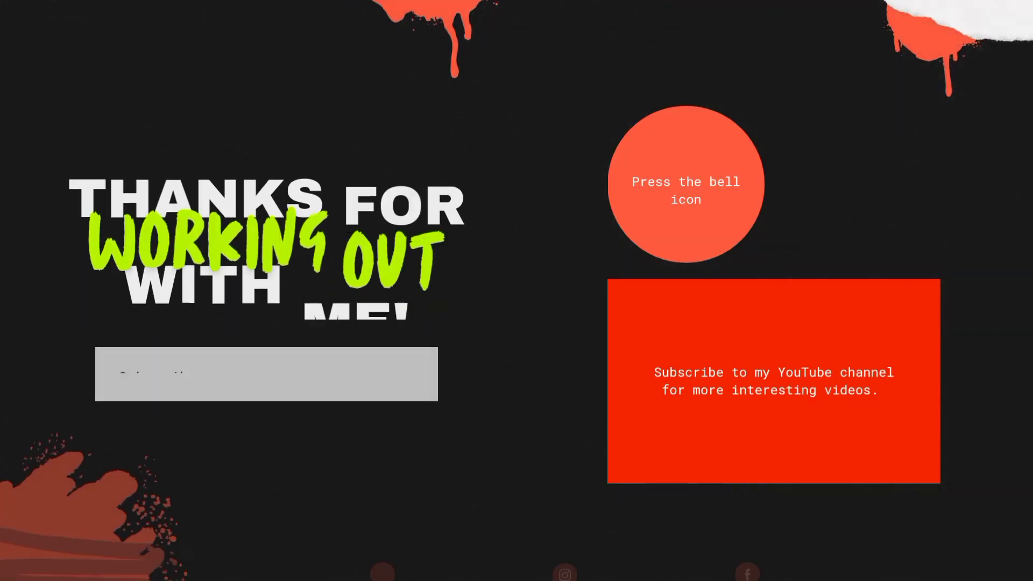